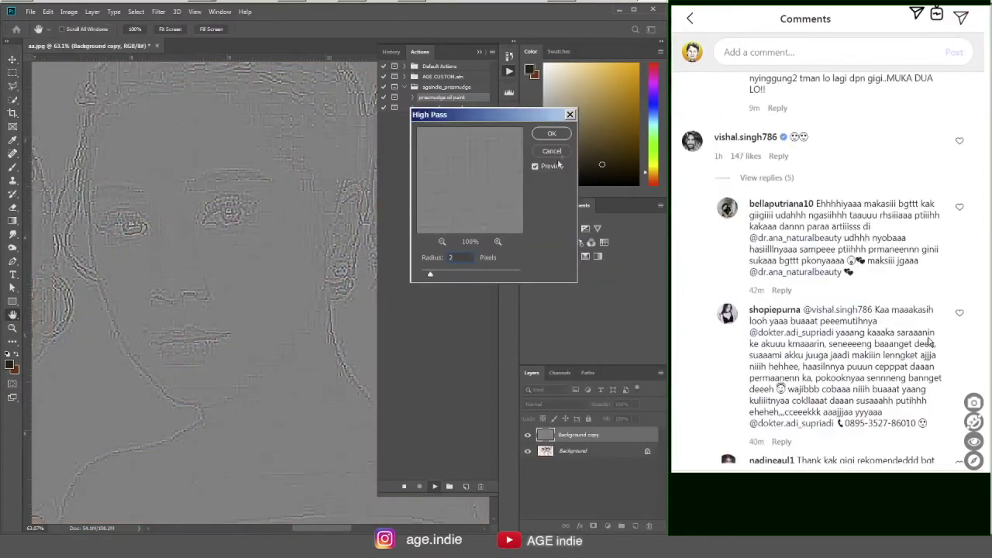
- Scroll down the comments and expand the replies under one comment
scroll(929, 341, "down", 3)
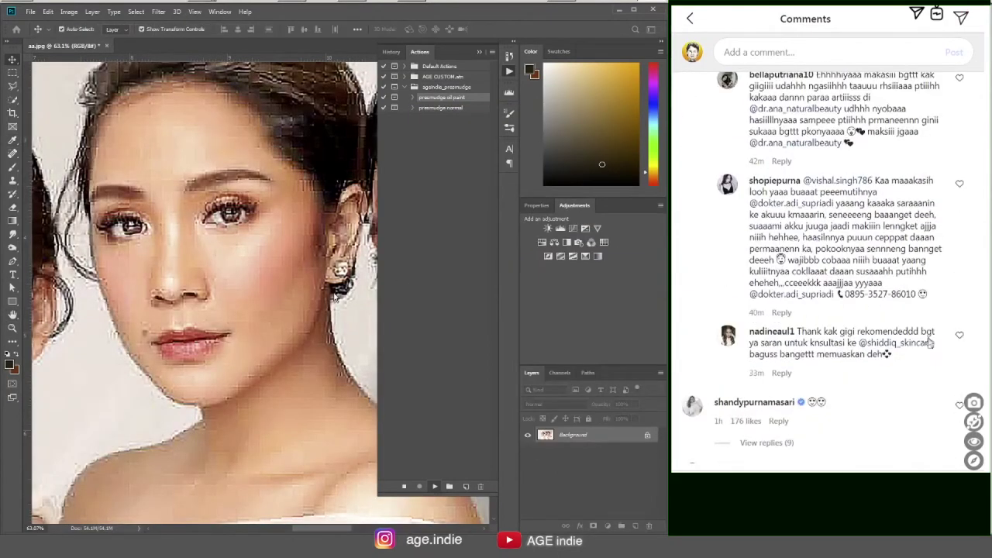
scroll(949, 349, "down", 5)
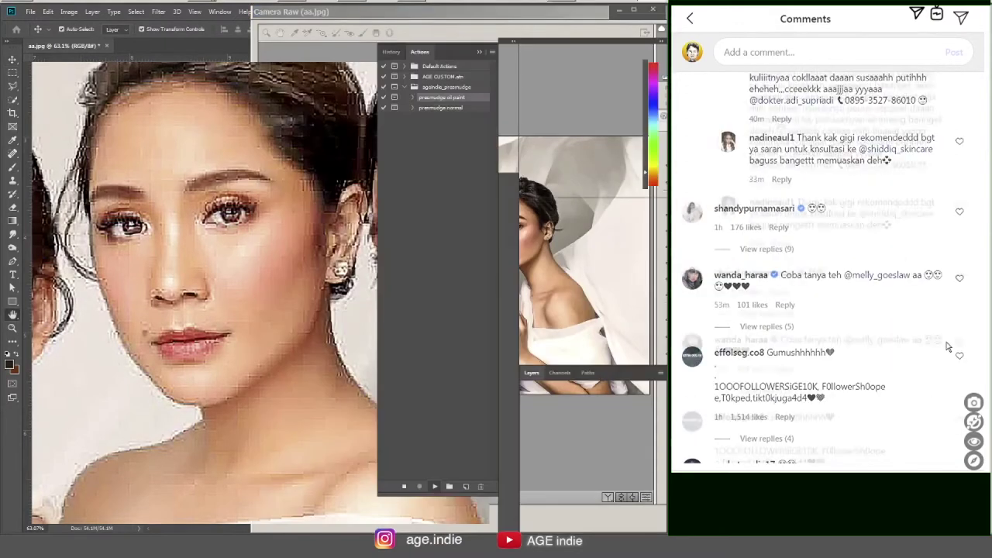
left_click(767, 249)
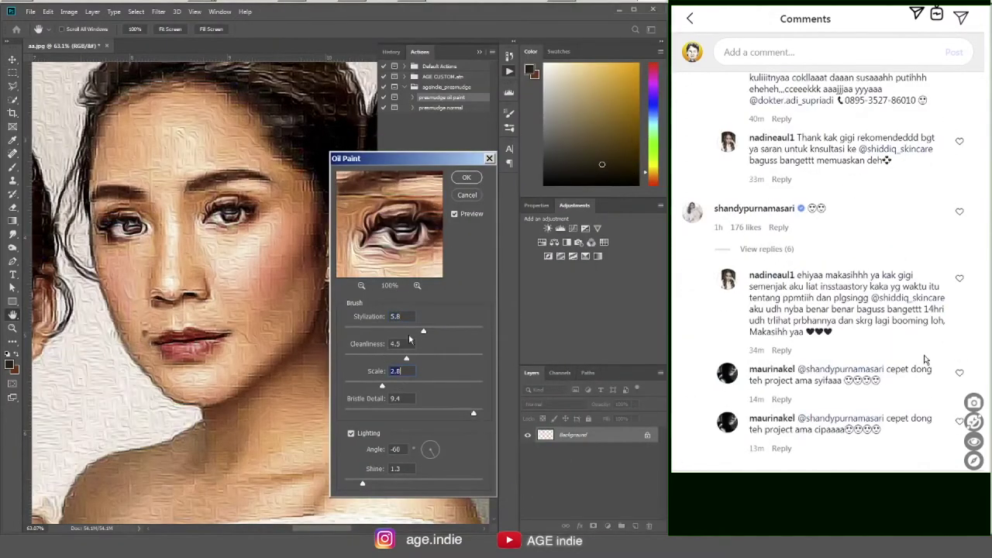
scroll(921, 355, "down", 5)
scroll(921, 356, "down", 2)
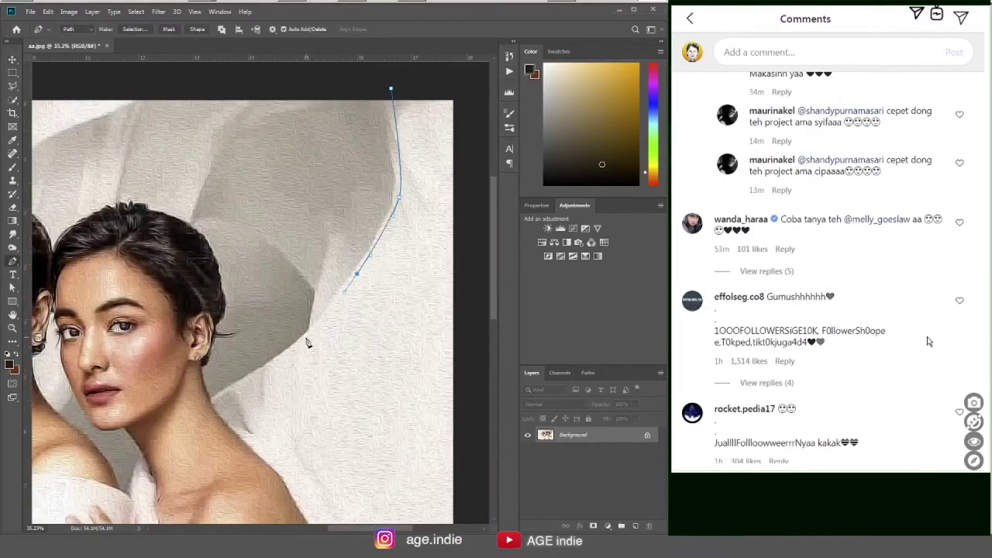
- Scroll further down the comment list and load more comments at its end
scroll(928, 341, "down", 2)
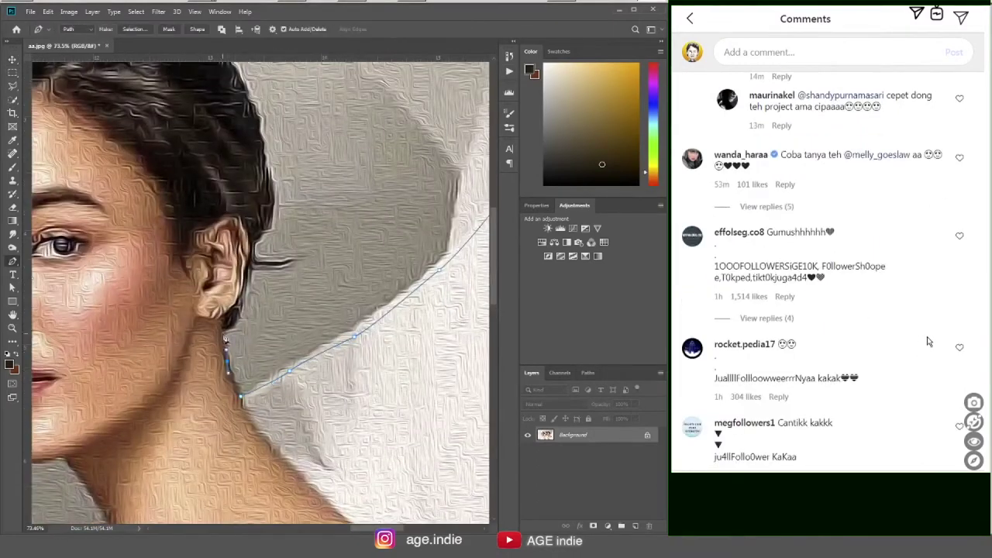
scroll(928, 341, "down", 3)
scroll(929, 341, "down", 2)
scroll(928, 341, "down", 3)
scroll(929, 341, "down", 2)
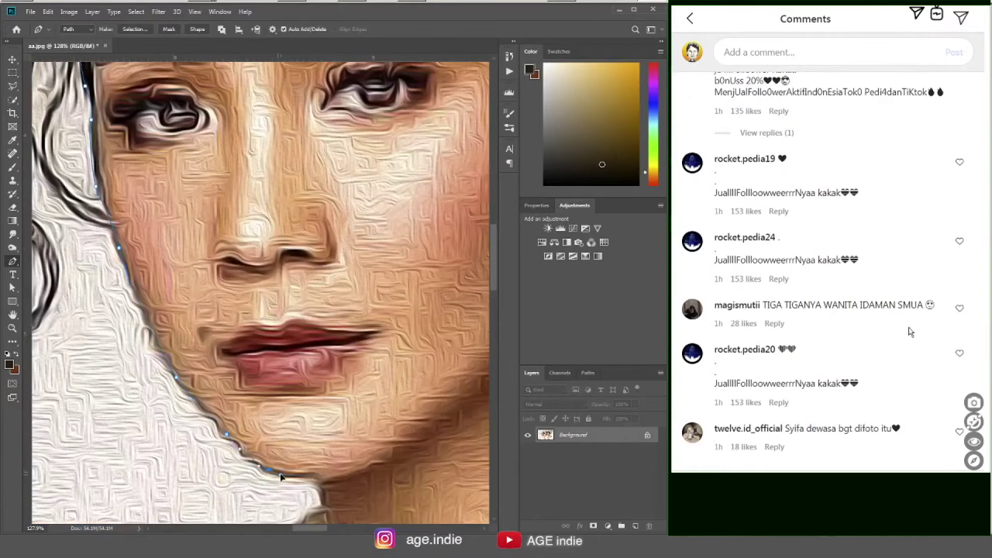
scroll(896, 350, "down", 1)
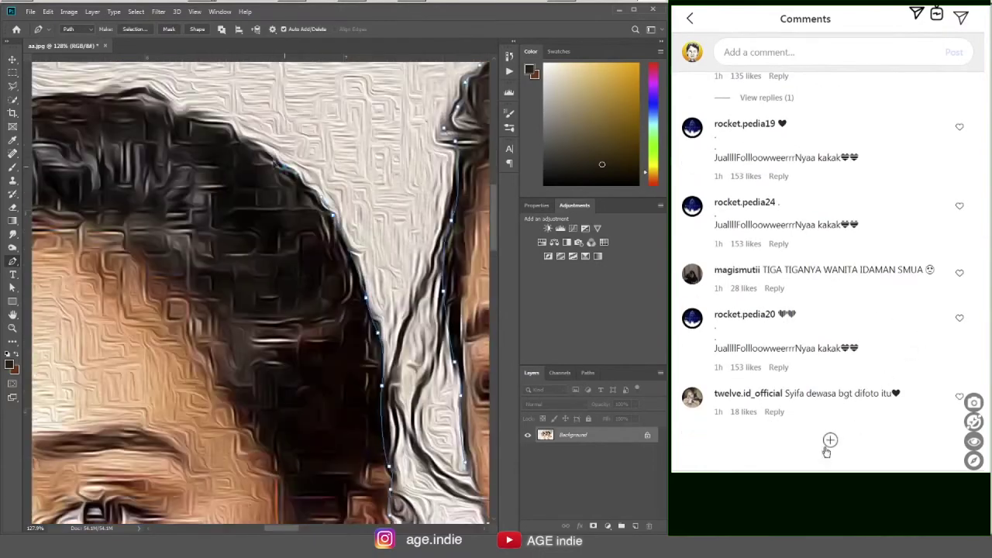
left_click(828, 441)
scroll(899, 372, "down", 2)
scroll(810, 275, "down", 3)
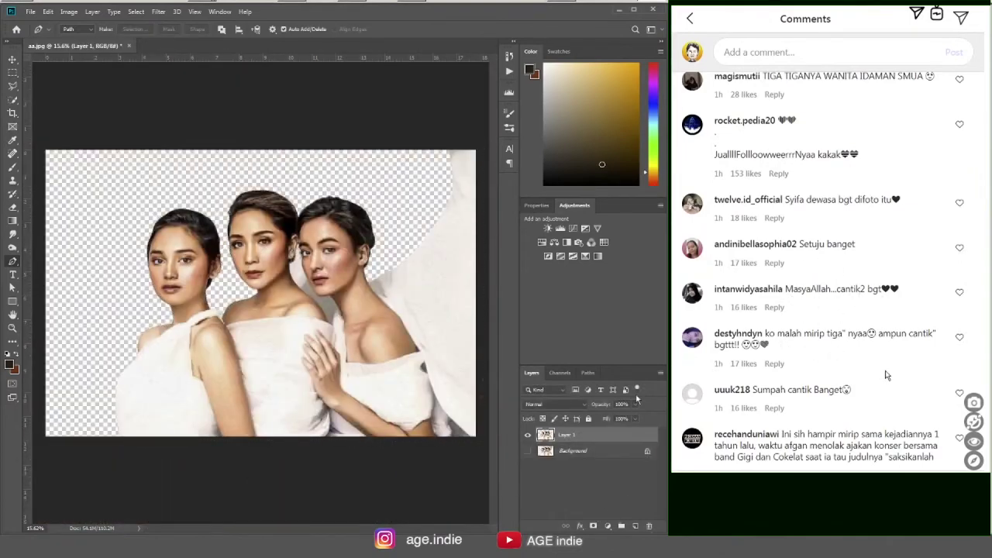
scroll(887, 375, "down", 2)
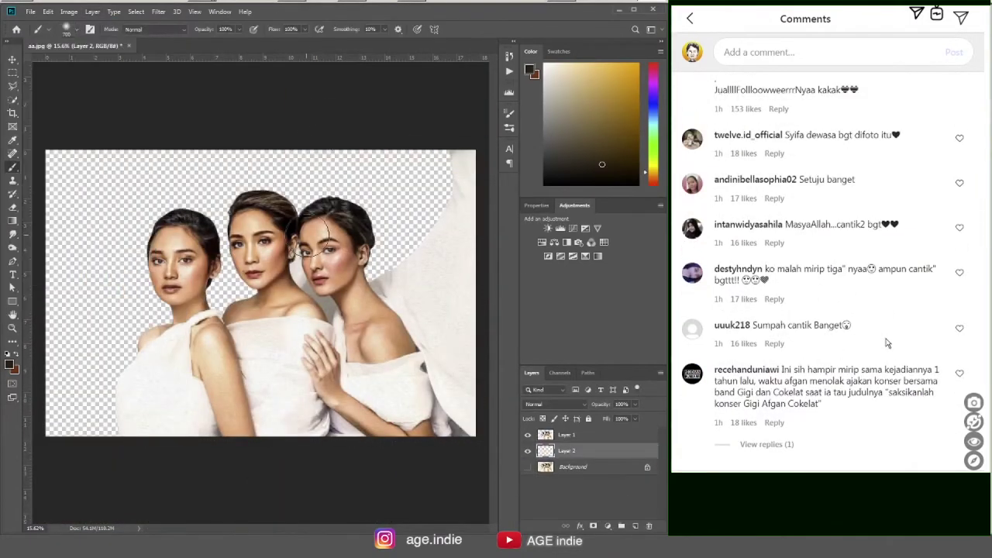
- Scroll through more comments and show the replies under one of them
scroll(886, 341, "down", 2)
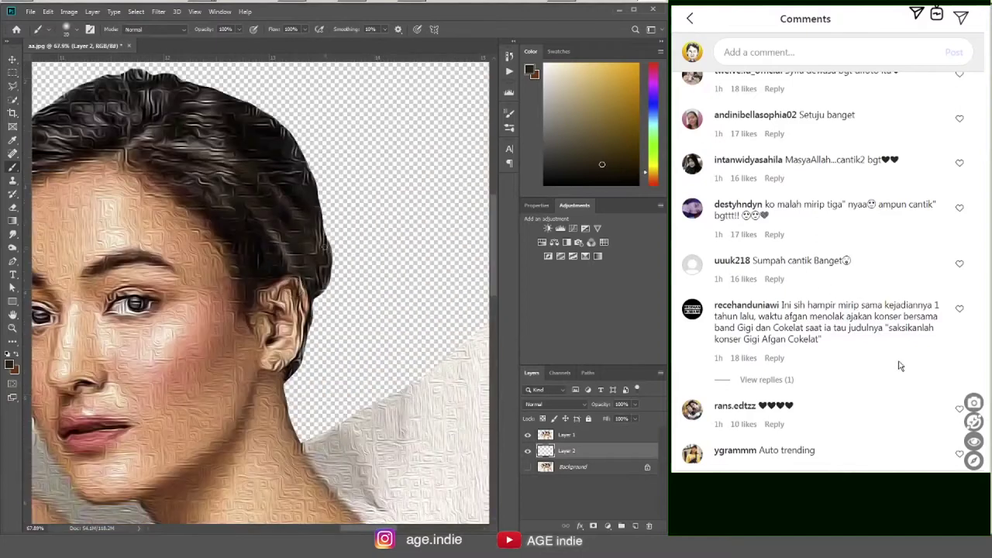
scroll(899, 365, "down", 2)
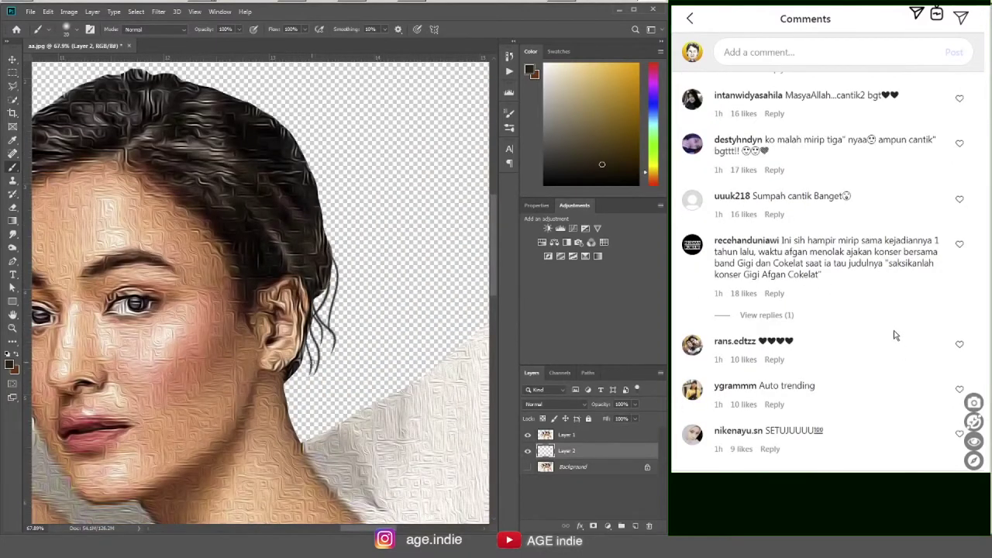
scroll(894, 335, "down", 2)
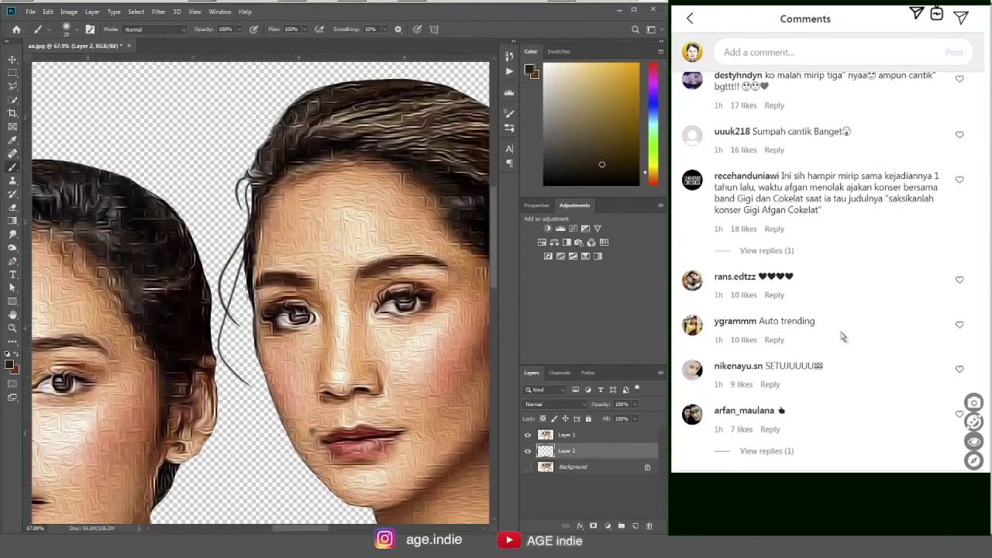
scroll(843, 337, "down", 4)
left_click(773, 321)
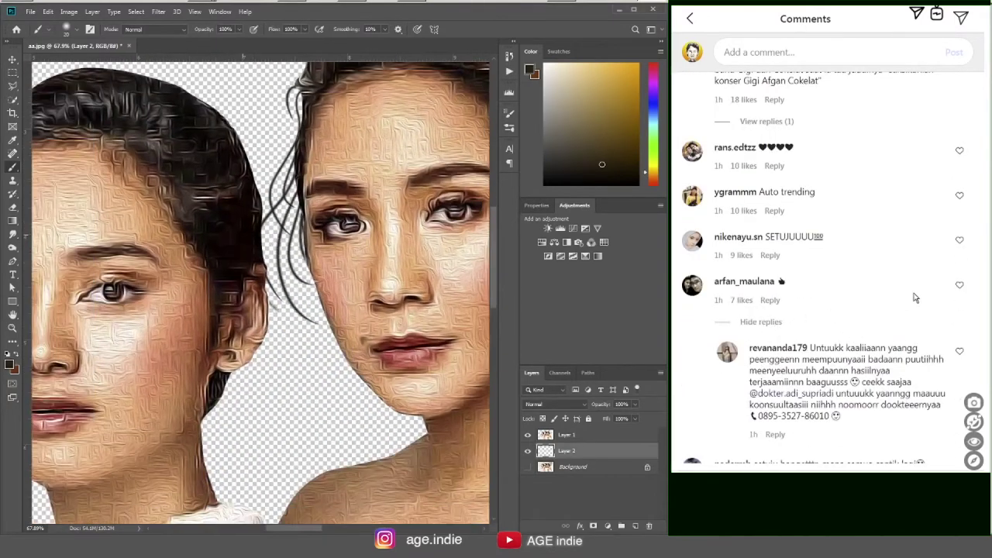
- Scroll to the bottom of the comment list and load another batch
scroll(911, 298, "down", 3)
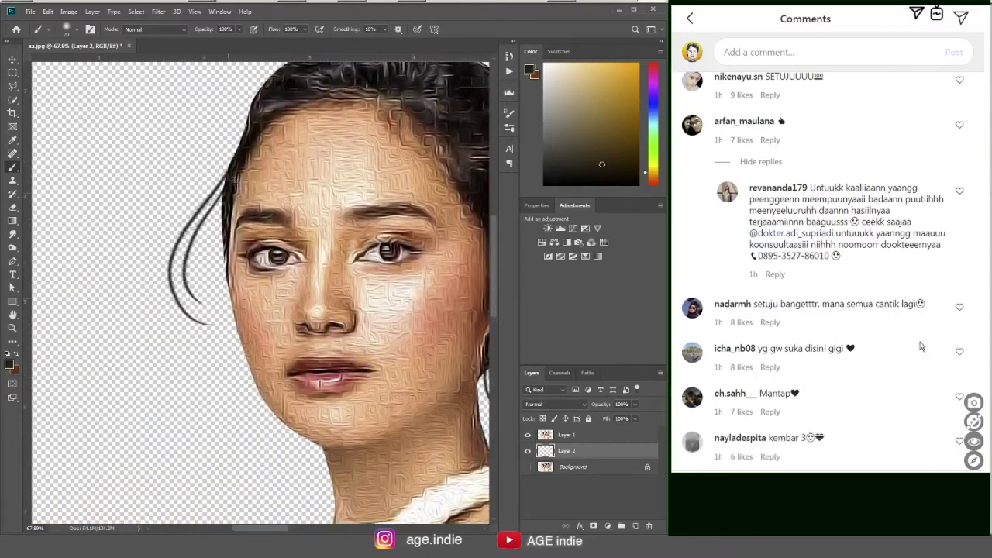
scroll(926, 325, "down", 5)
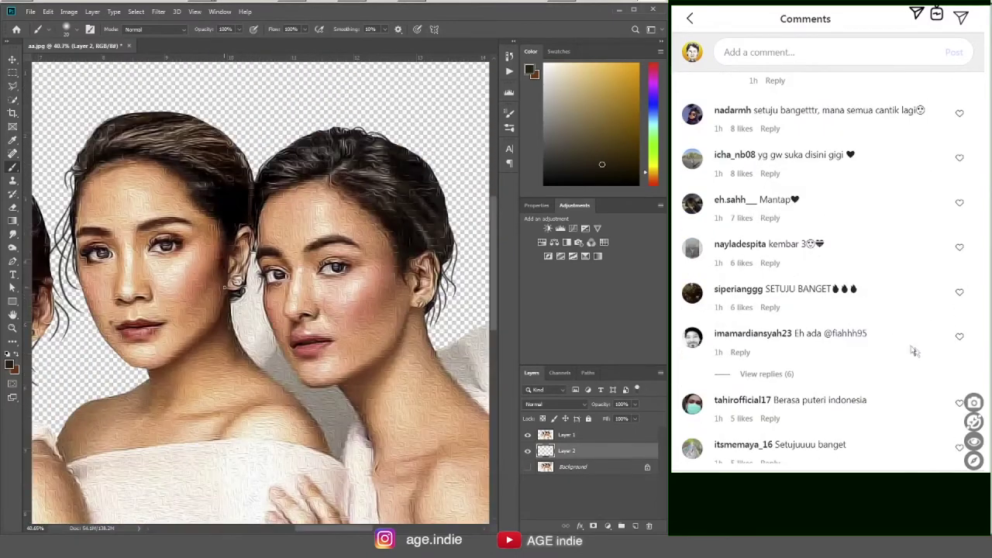
scroll(915, 352, "down", 2)
scroll(915, 352, "down", 2)
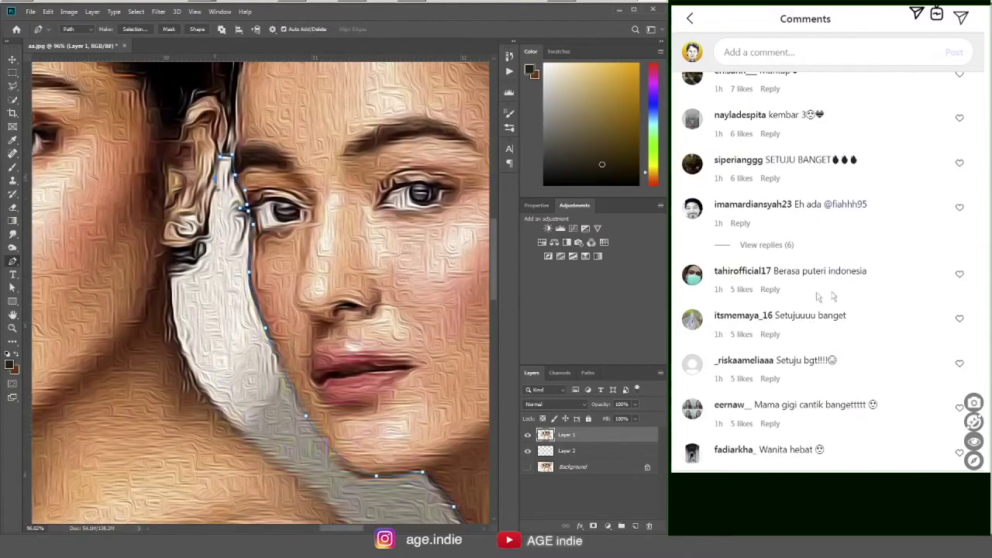
scroll(822, 298, "down", 2)
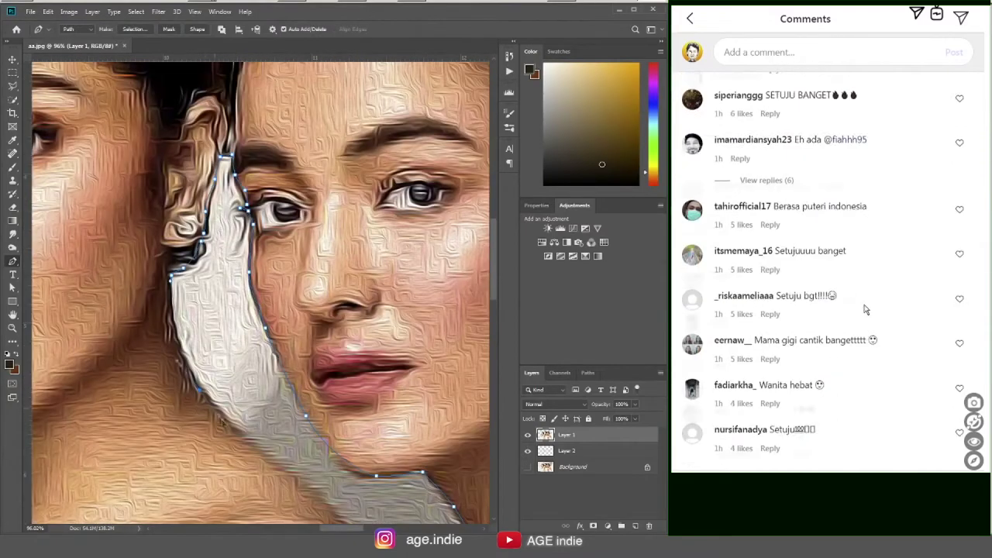
scroll(863, 310, "down", 2)
scroll(931, 341, "down", 2)
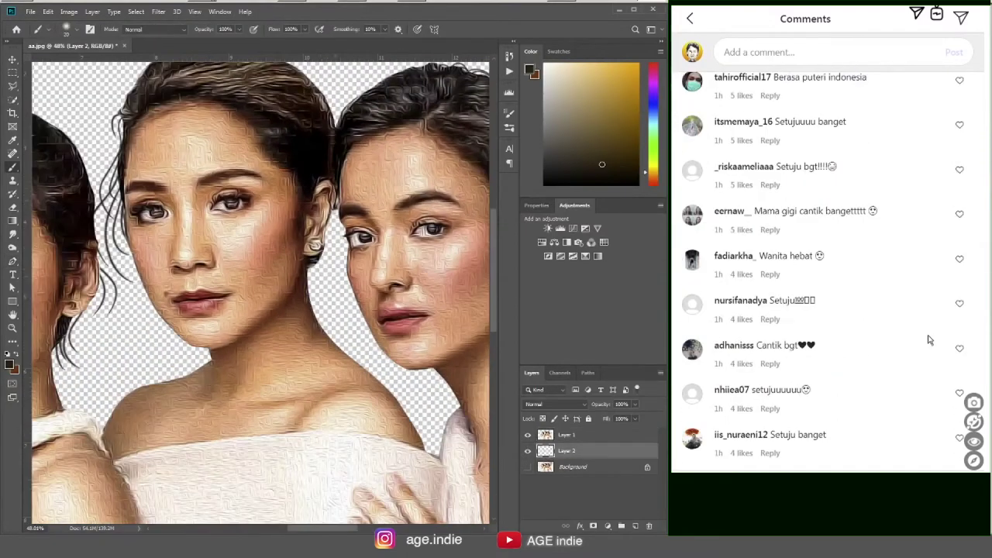
scroll(922, 337, "down", 1)
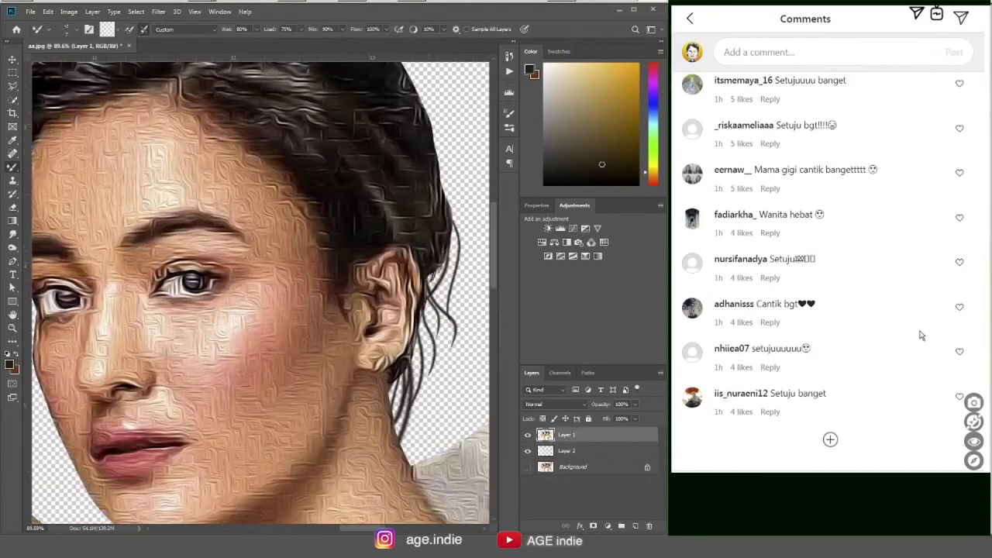
left_click(830, 439)
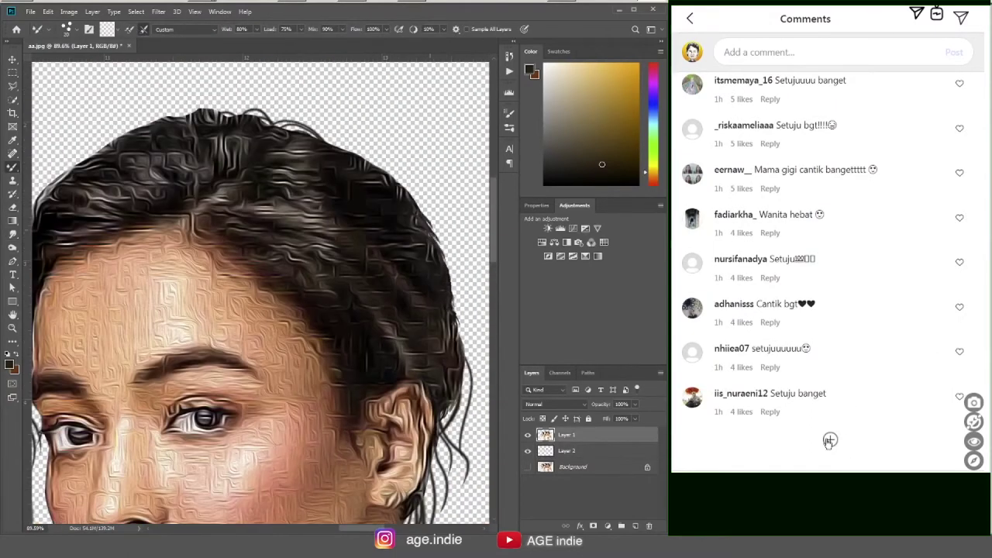
- Continue down the new comments and reveal the reply under one comment
scroll(899, 377, "down", 2)
scroll(897, 377, "down", 2)
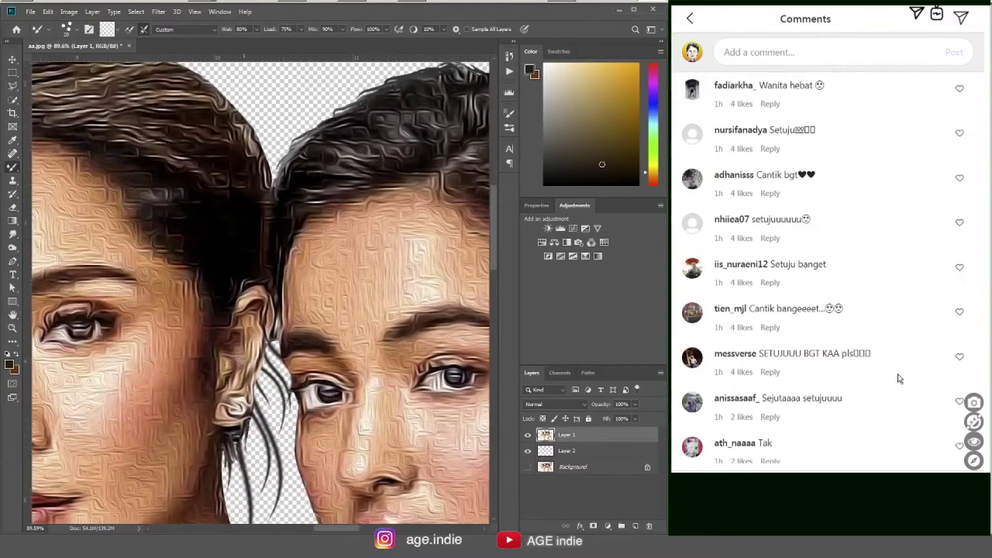
scroll(897, 381, "down", 2)
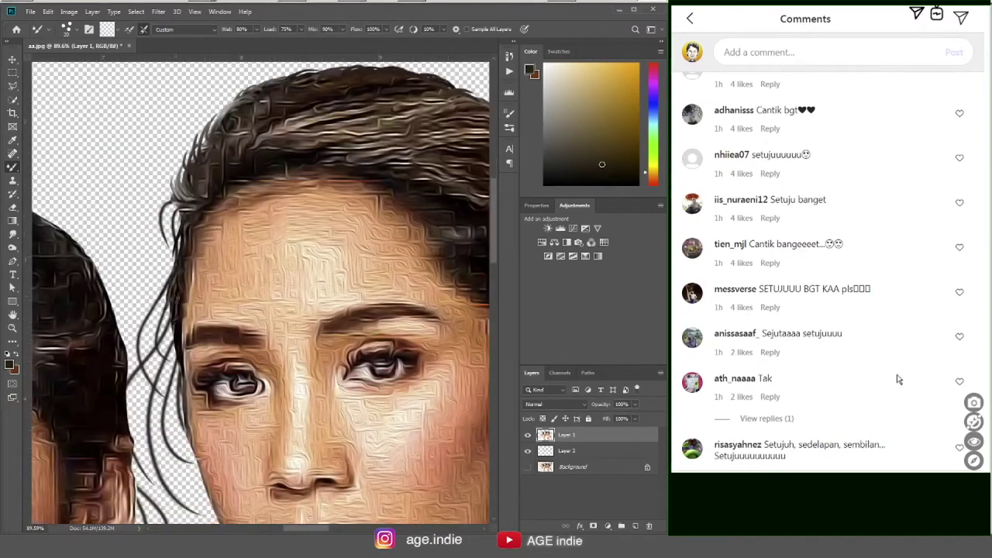
scroll(896, 379, "down", 2)
scroll(896, 379, "down", 2)
left_click(779, 292)
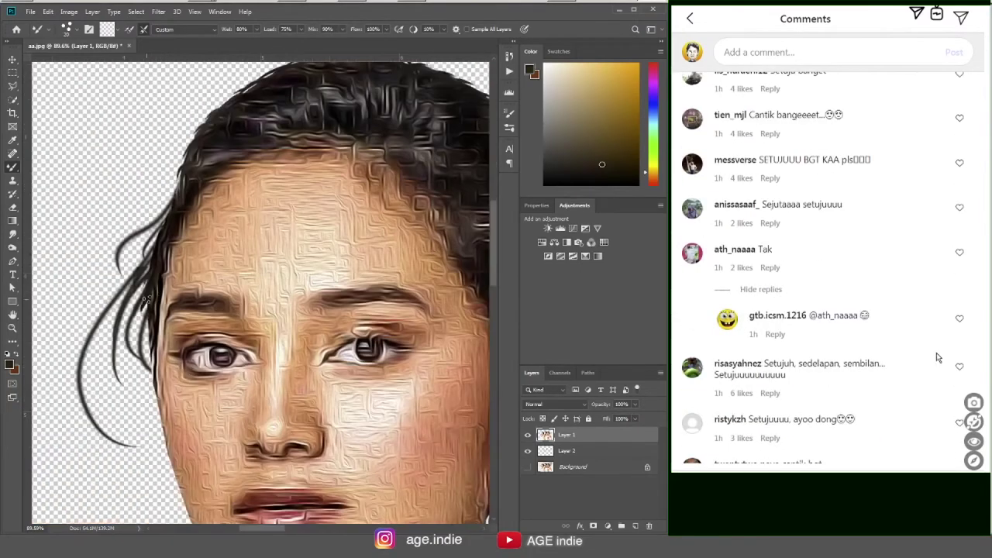
scroll(938, 356, "down", 2)
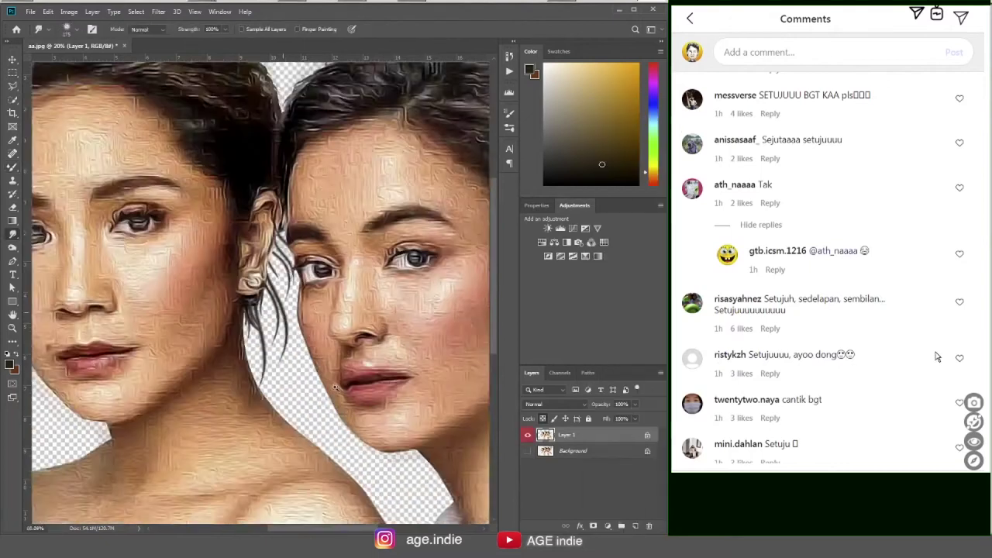
- Scroll a long way through the comments, loading more at the list's end twice
scroll(936, 356, "down", 2)
scroll(934, 356, "down", 2)
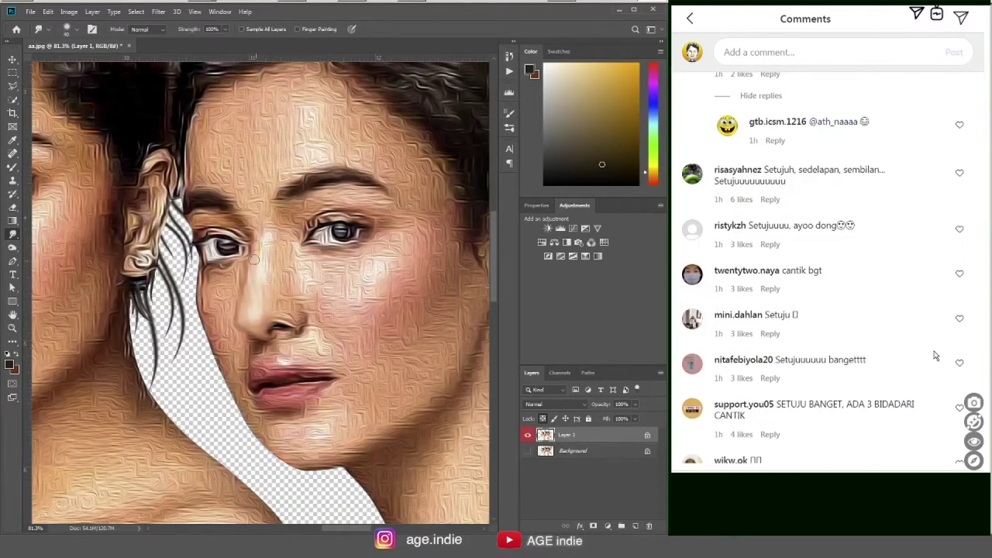
scroll(934, 356, "down", 2)
scroll(902, 376, "down", 2)
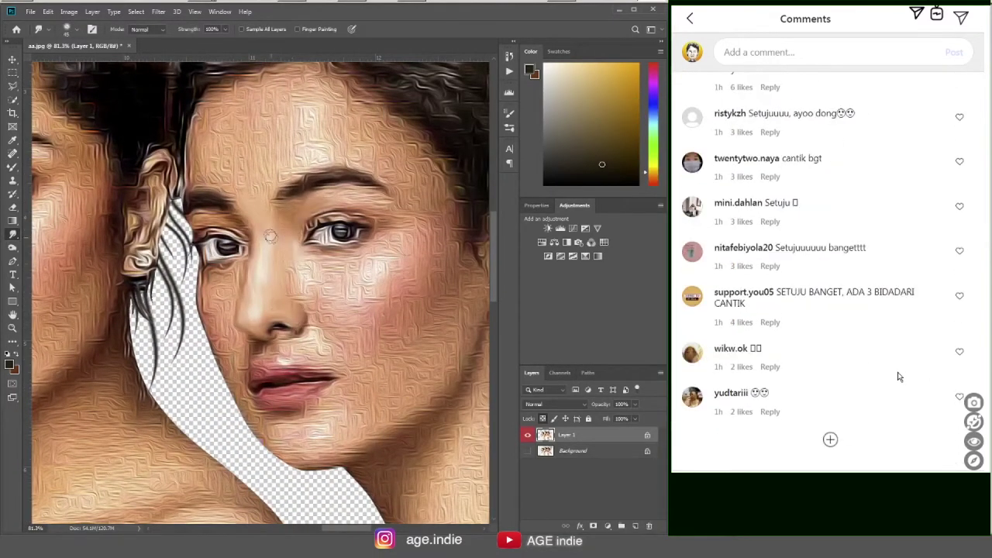
left_click(830, 441)
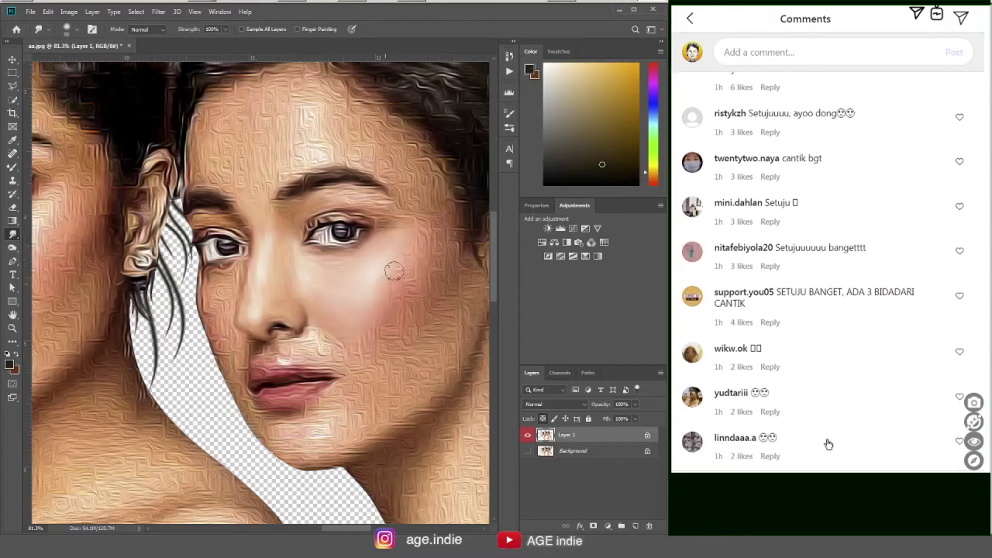
scroll(905, 409, "down", 2)
scroll(909, 412, "down", 4)
scroll(909, 412, "down", 1)
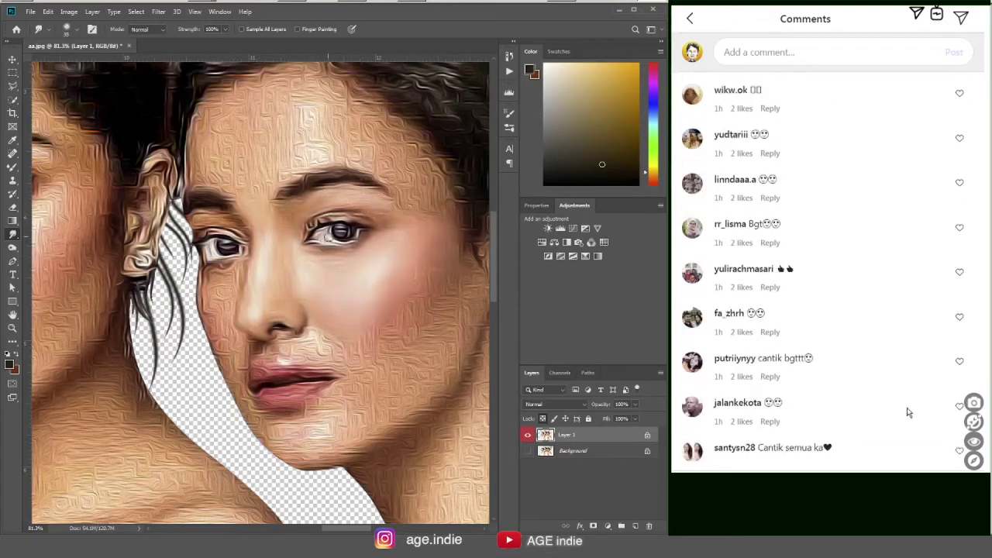
scroll(909, 413, "down", 1)
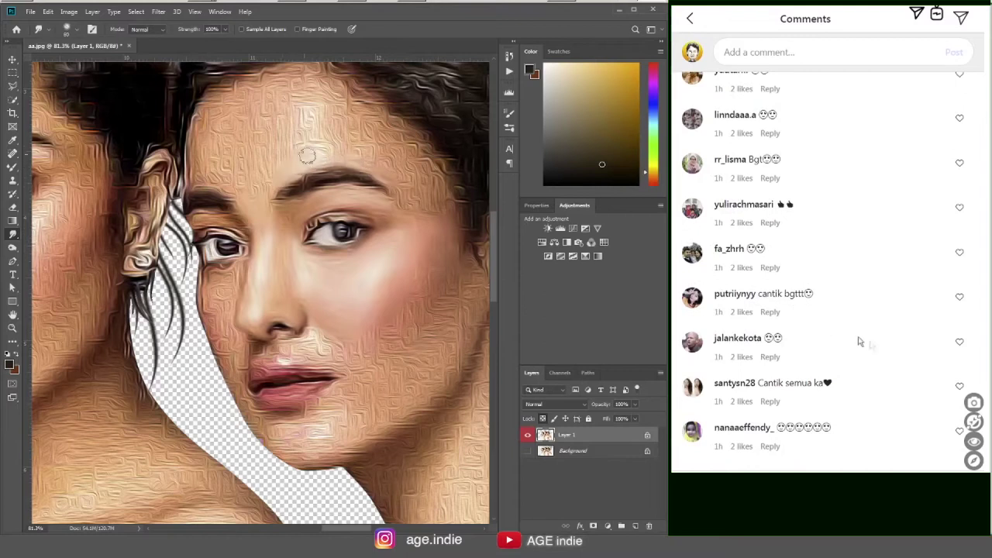
scroll(932, 399, "down", 1)
scroll(932, 403, "down", 1)
scroll(931, 403, "down", 1)
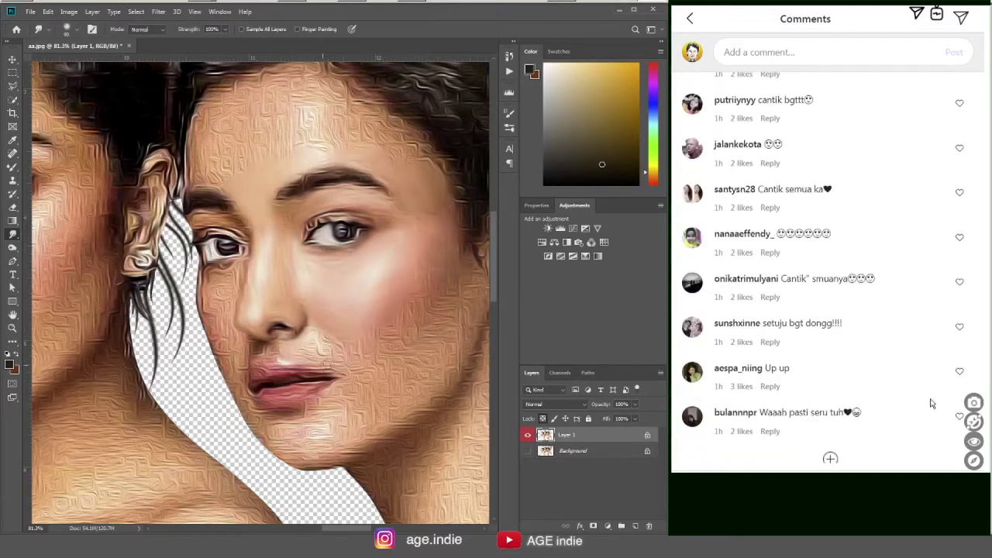
scroll(931, 403, "down", 1)
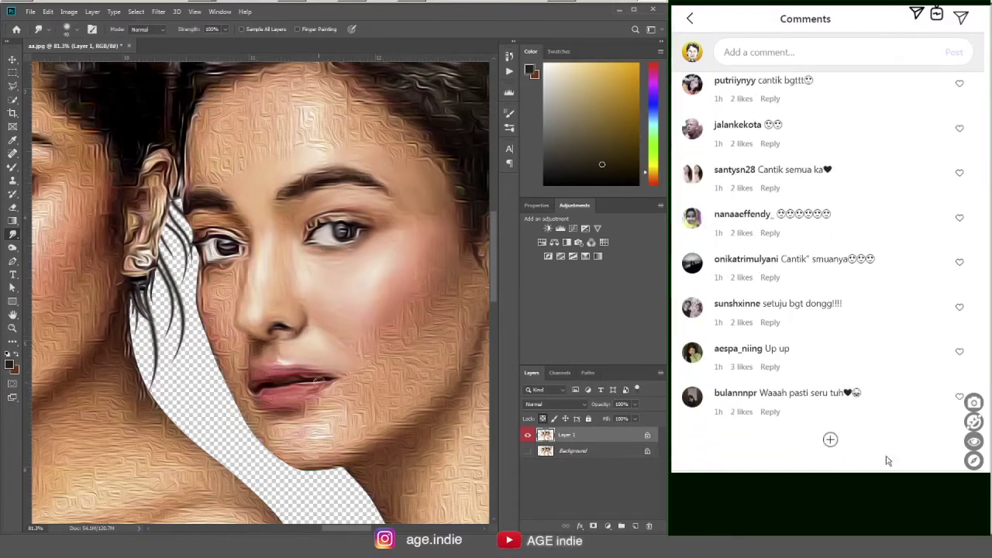
scroll(918, 407, "down", 2)
scroll(924, 399, "down", 1)
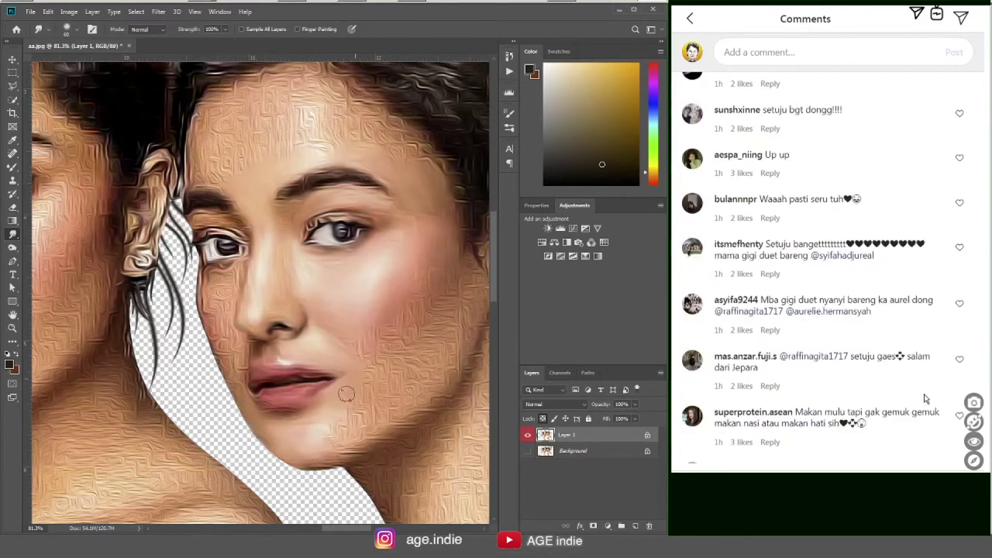
scroll(924, 399, "down", 1)
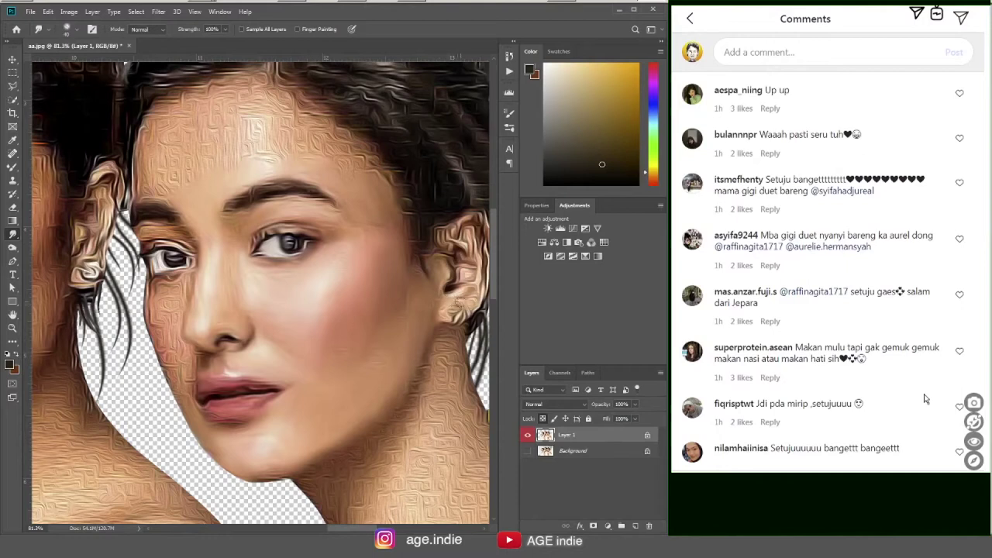
scroll(924, 399, "down", 1)
scroll(925, 399, "down", 1)
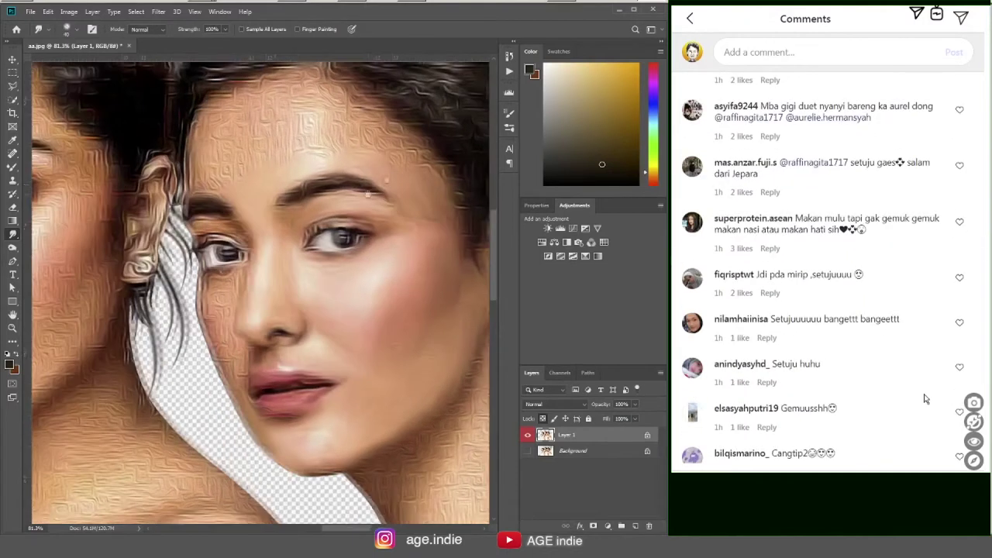
scroll(925, 400, "down", 1)
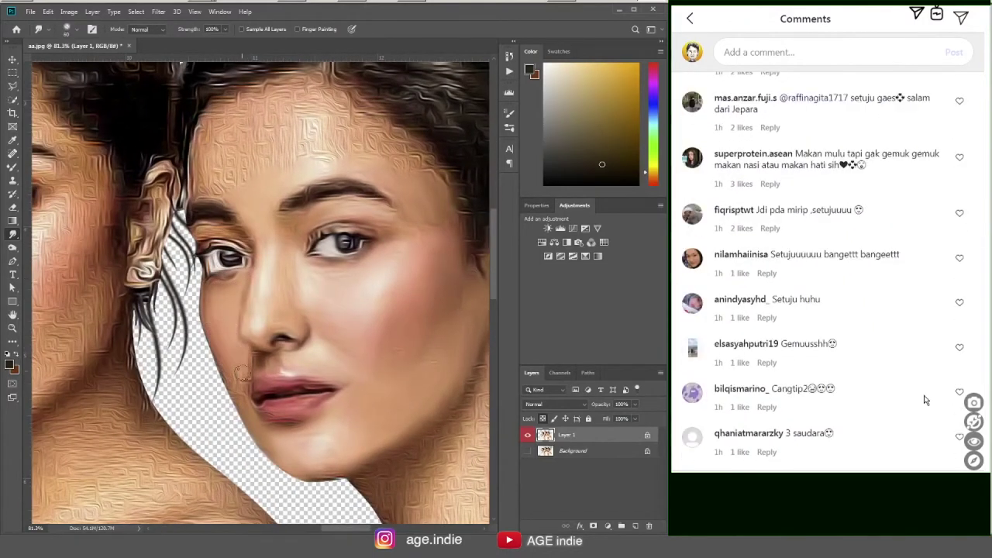
scroll(924, 399, "down", 1)
scroll(925, 399, "down", 1)
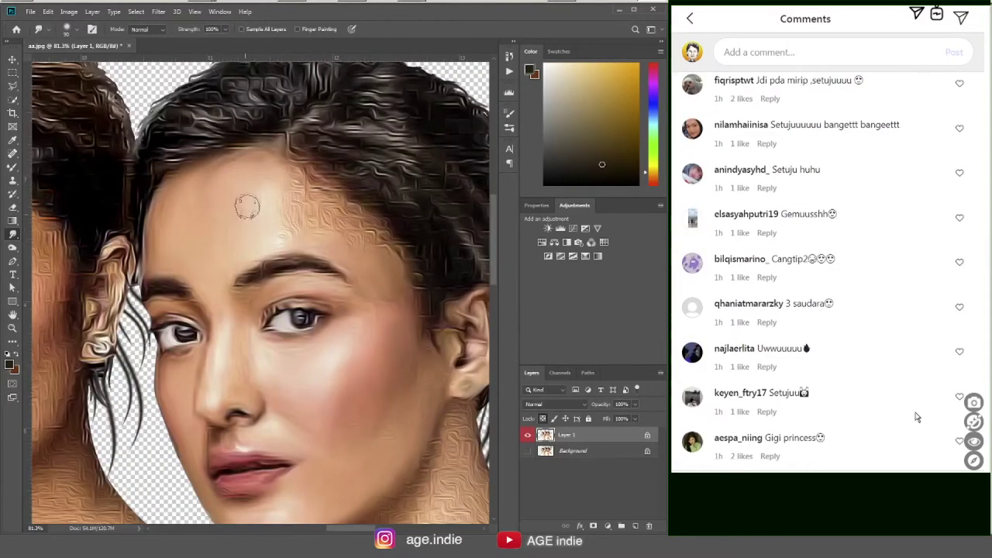
scroll(915, 417, "down", 1)
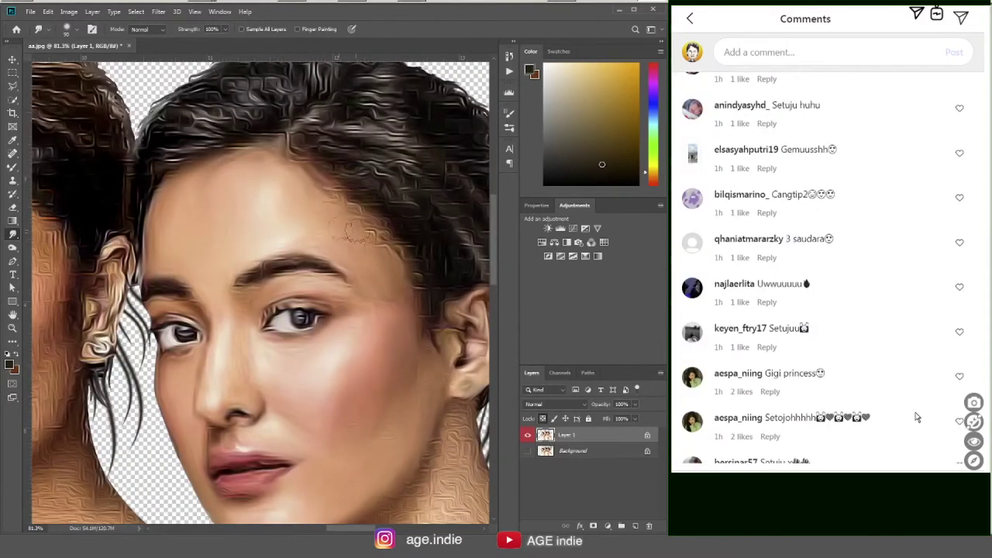
scroll(916, 418, "down", 1)
scroll(915, 418, "down", 1)
scroll(915, 418, "down", 1)
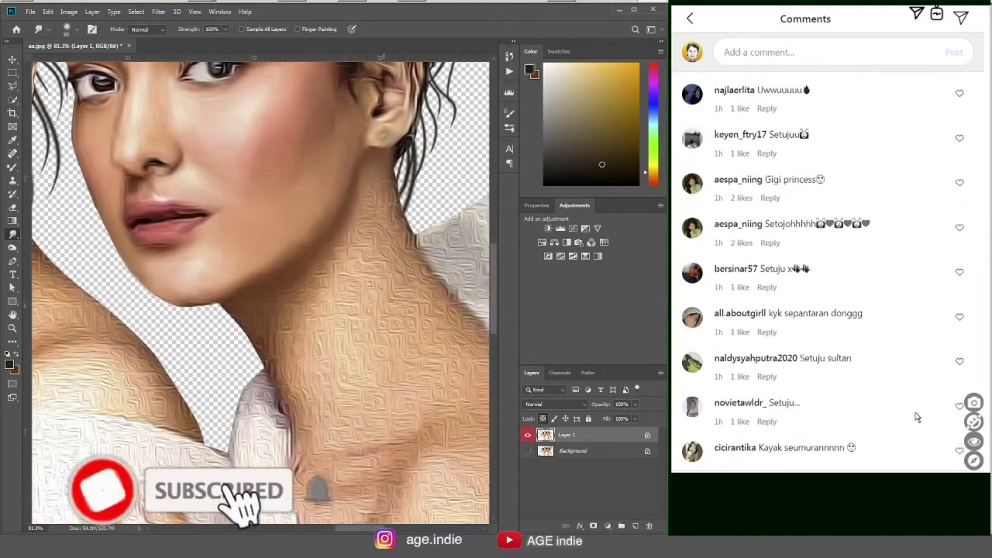
scroll(915, 417, "down", 2)
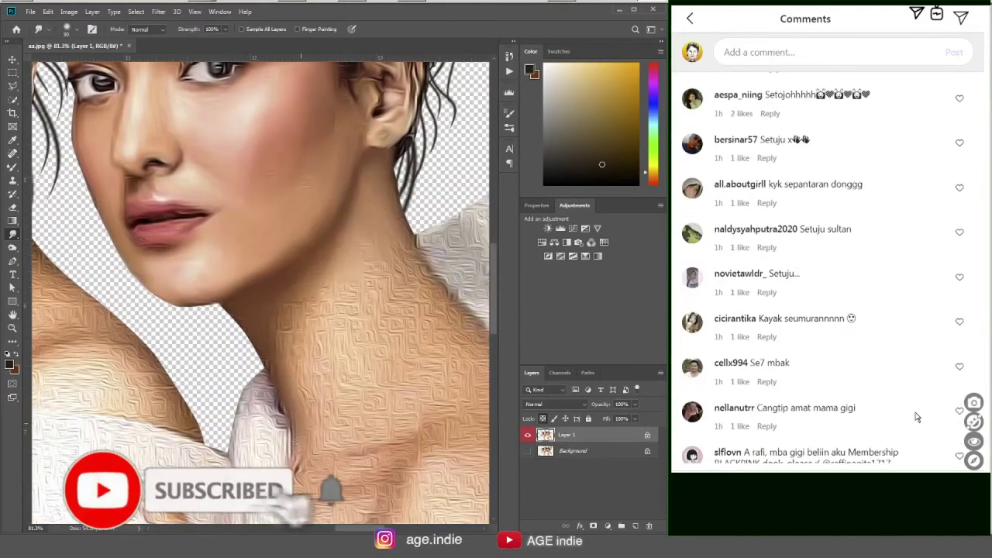
scroll(915, 418, "down", 1)
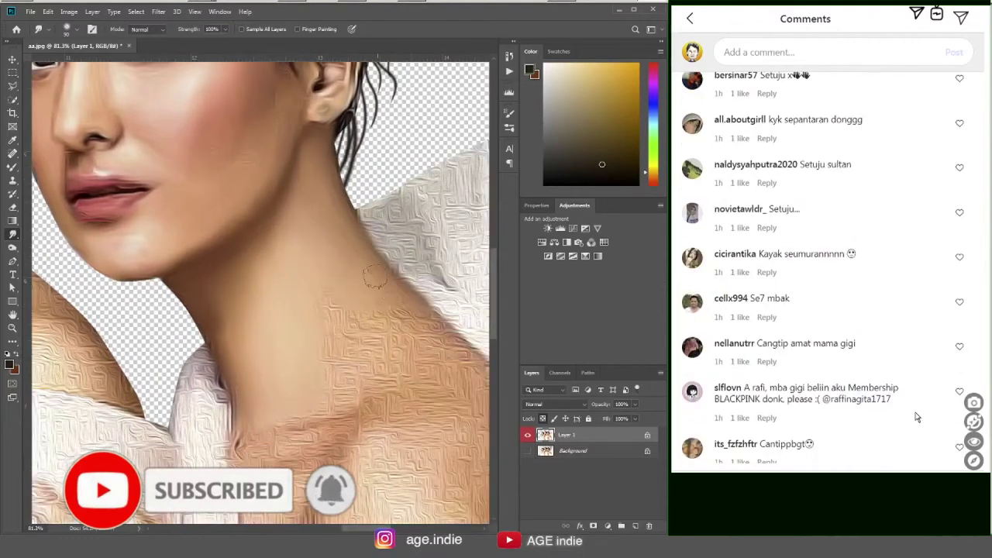
scroll(915, 418, "down", 1)
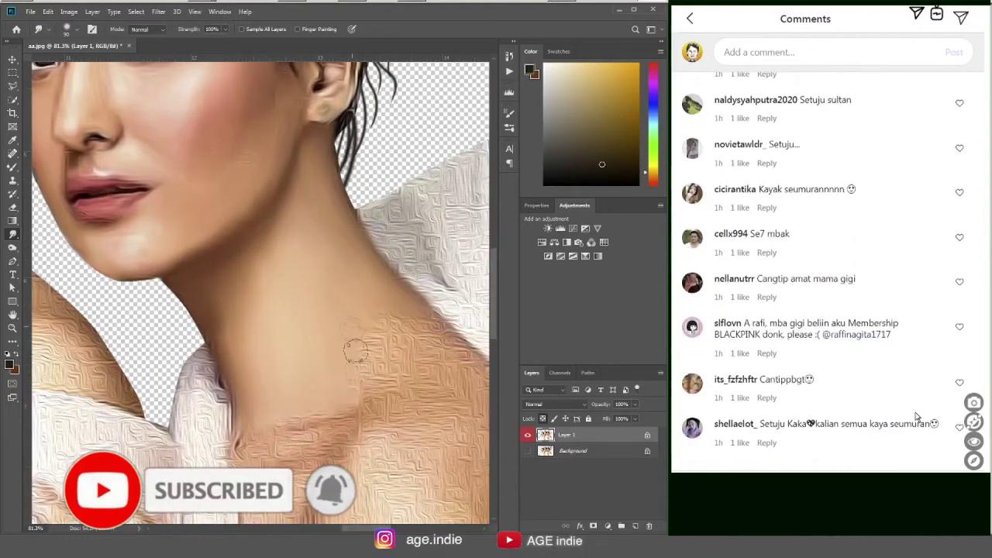
scroll(916, 418, "down", 1)
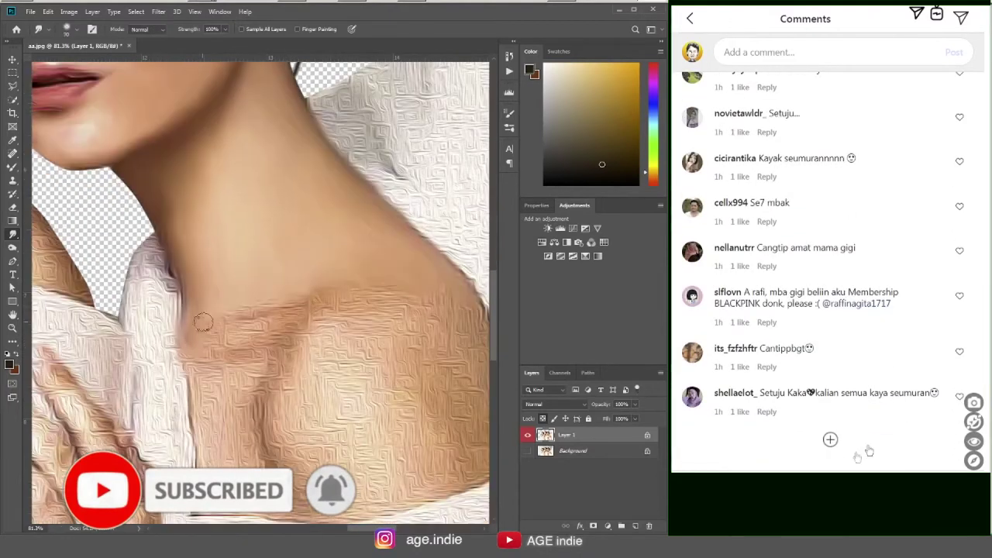
left_click(830, 439)
- Keep scrolling down, loading three further batches of comments along the way
scroll(927, 408, "down", 1)
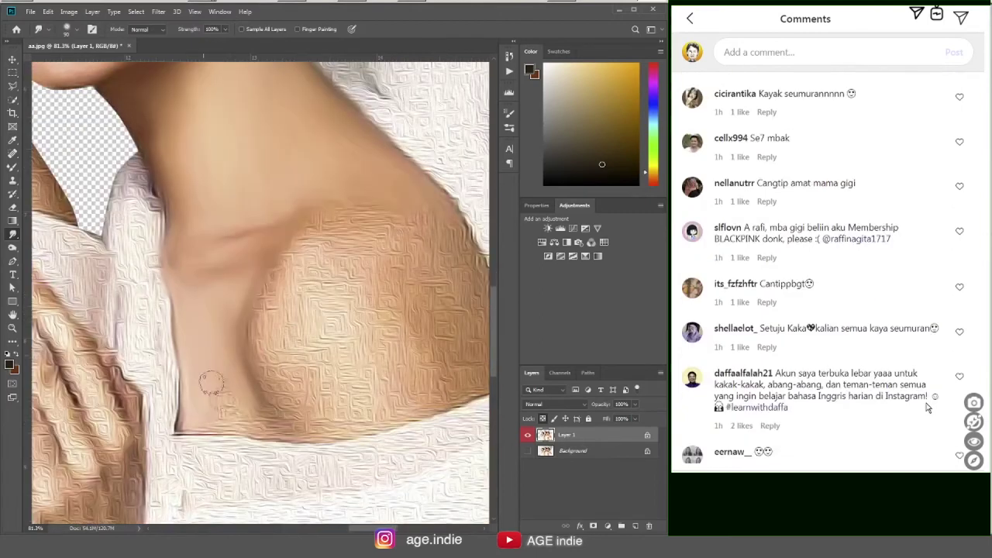
scroll(927, 408, "down", 1)
scroll(928, 408, "down", 1)
scroll(928, 408, "down", 1)
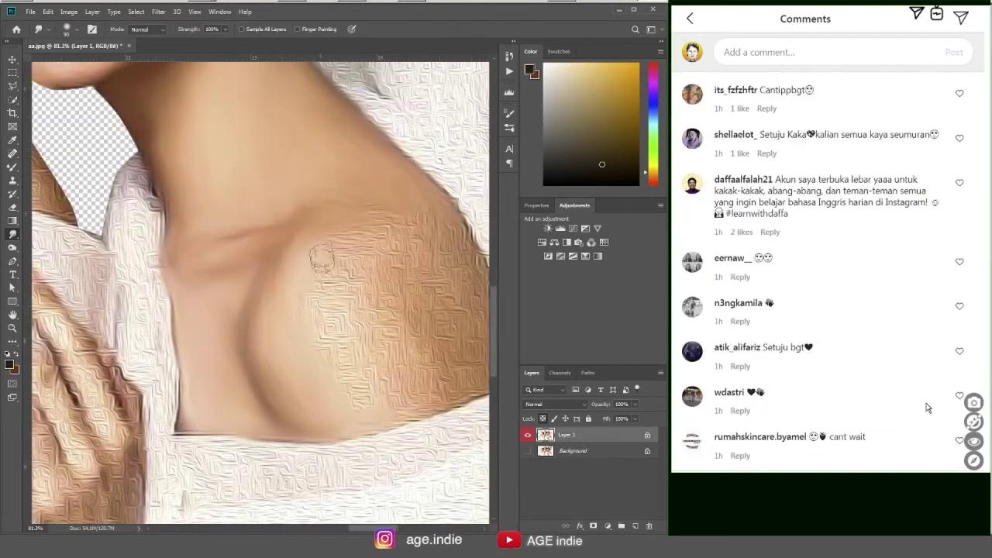
scroll(927, 408, "down", 1)
scroll(927, 409, "down", 1)
scroll(927, 408, "down", 1)
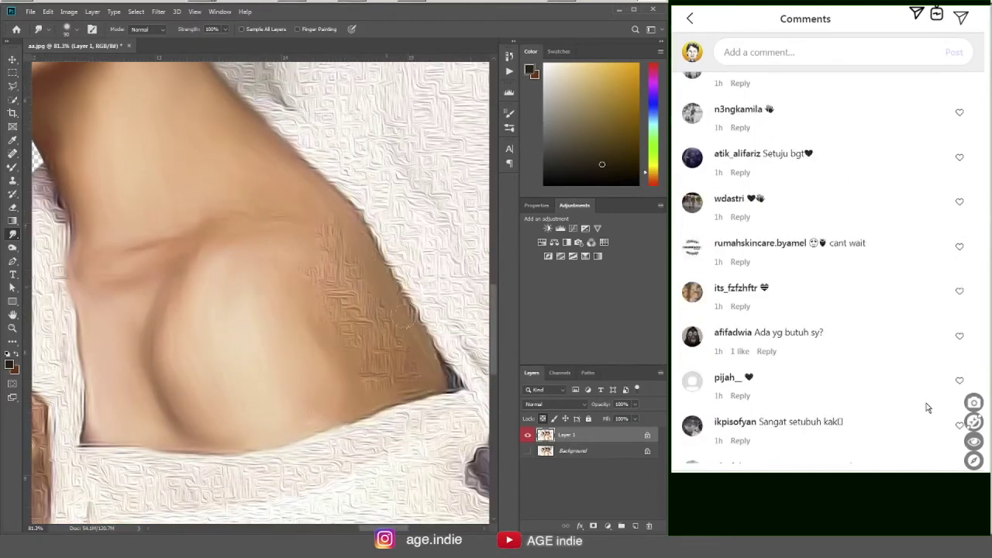
scroll(928, 409, "down", 1)
scroll(927, 409, "down", 1)
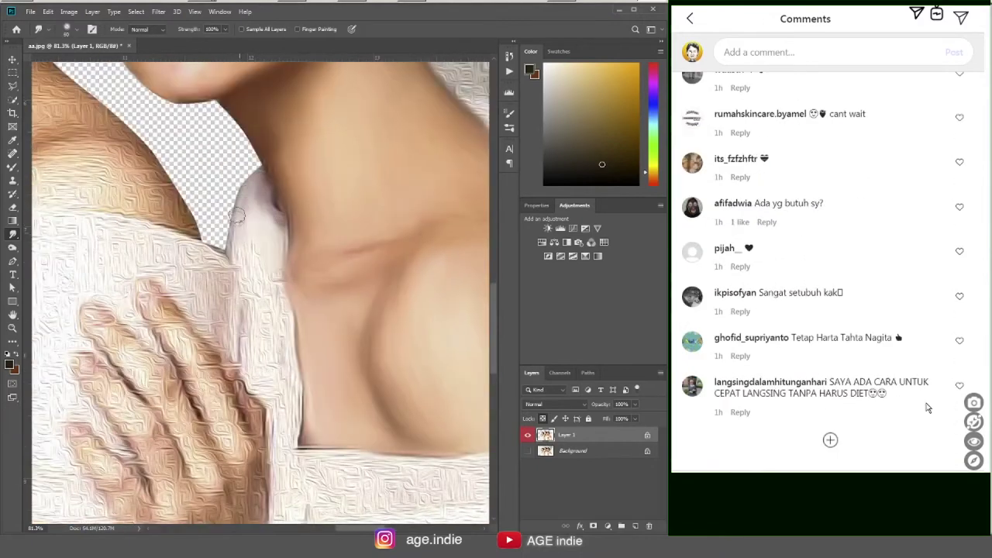
left_click(830, 439)
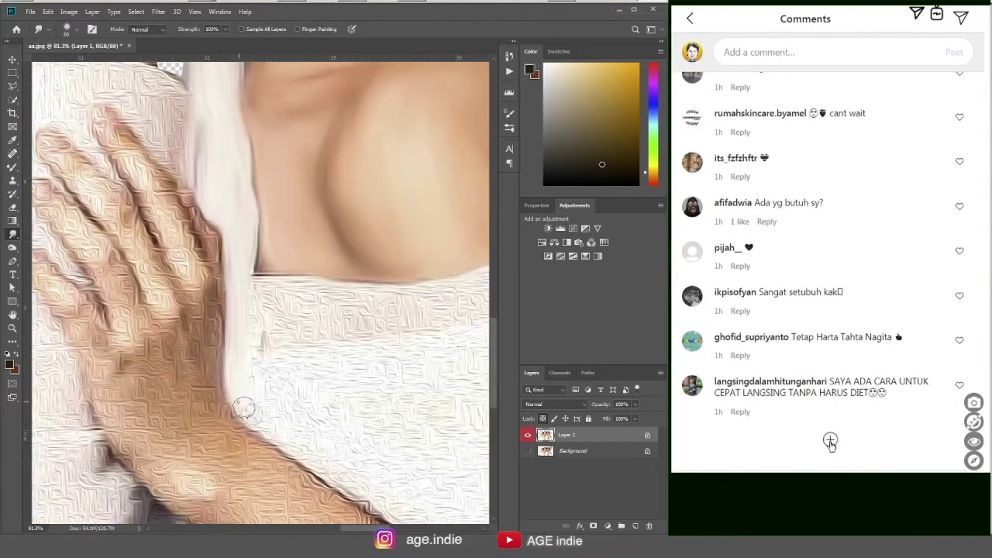
scroll(943, 420, "down", 3)
scroll(943, 420, "down", 2)
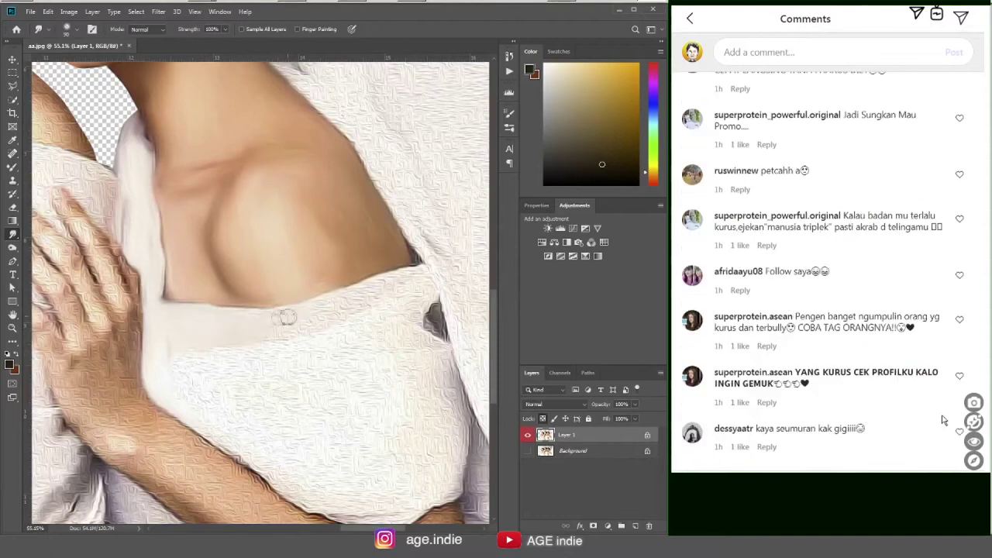
scroll(943, 420, "down", 1)
scroll(943, 420, "down", 1)
scroll(891, 430, "down", 2)
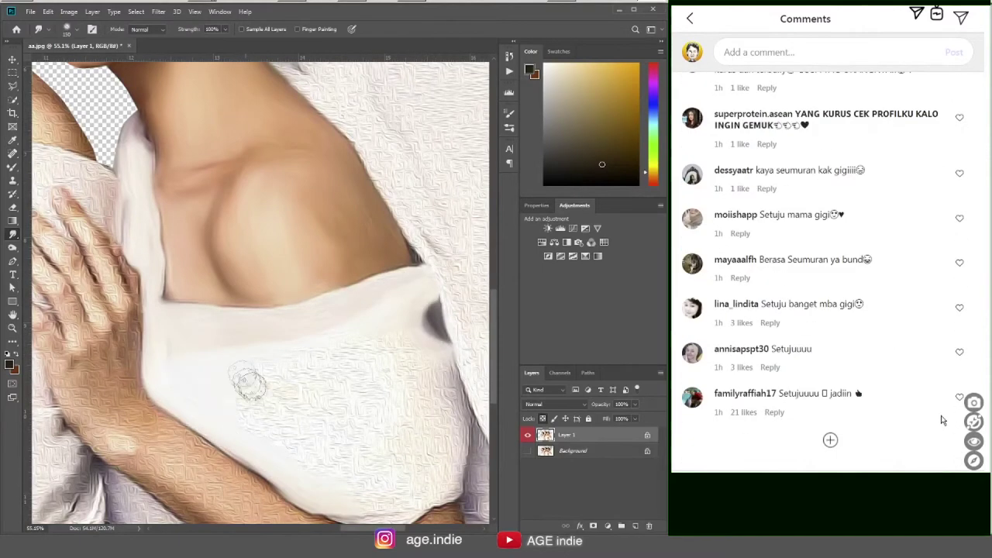
left_click(831, 440)
scroll(911, 414, "down", 3)
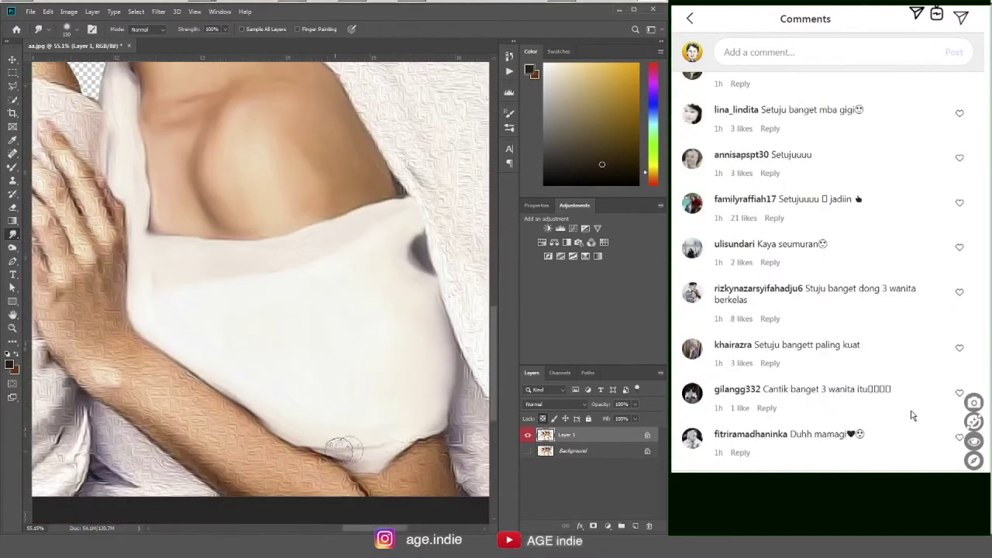
scroll(910, 414, "down", 1)
scroll(912, 416, "down", 1)
scroll(912, 416, "down", 2)
scroll(913, 416, "down", 2)
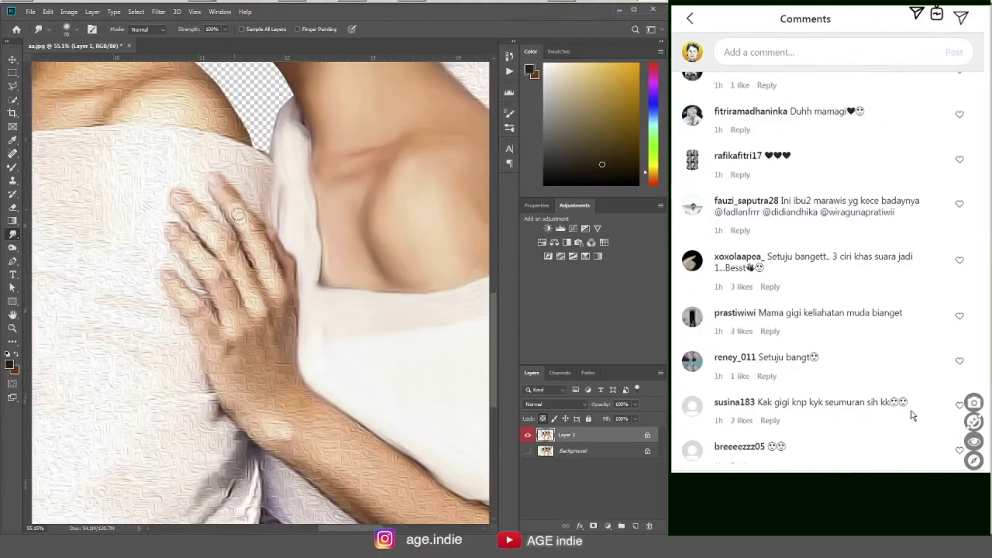
scroll(912, 417, "down", 1)
left_click(830, 440)
- Scroll through the latest comments and load one more batch at the bottom
scroll(925, 412, "down", 1)
scroll(925, 411, "down", 1)
scroll(925, 413, "down", 3)
scroll(924, 414, "down", 1)
scroll(924, 413, "down", 1)
scroll(925, 413, "down", 1)
scroll(924, 414, "down", 1)
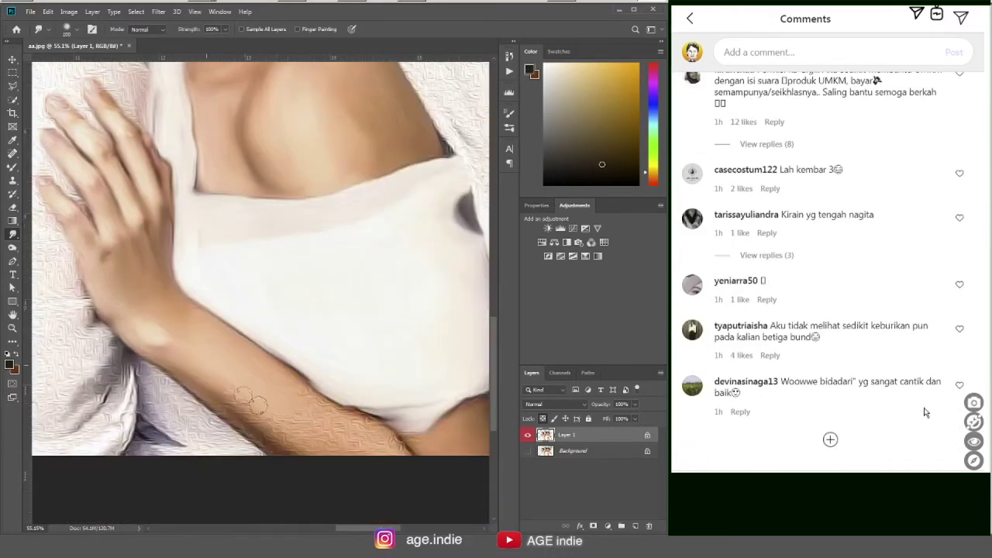
left_click(830, 440)
scroll(919, 406, "down", 3)
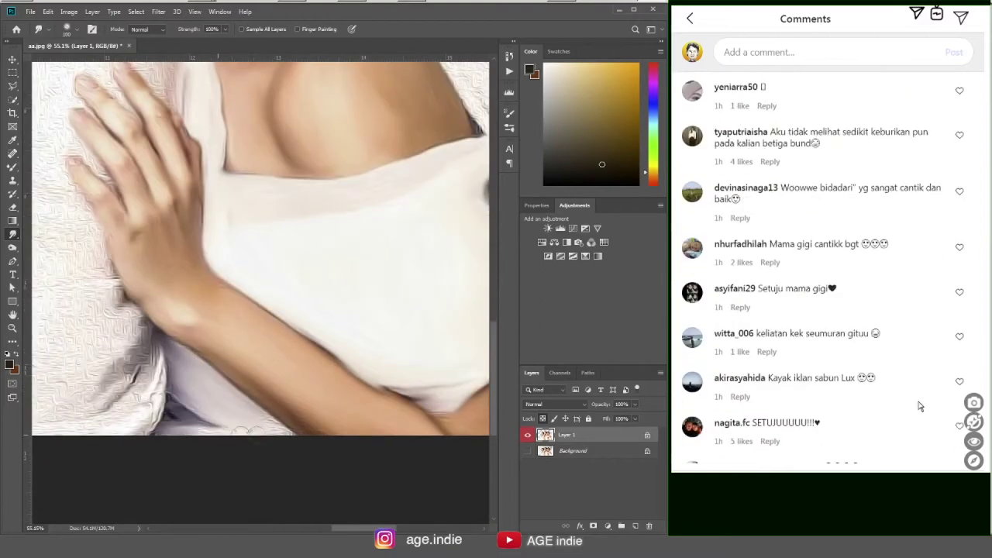
scroll(920, 407, "down", 2)
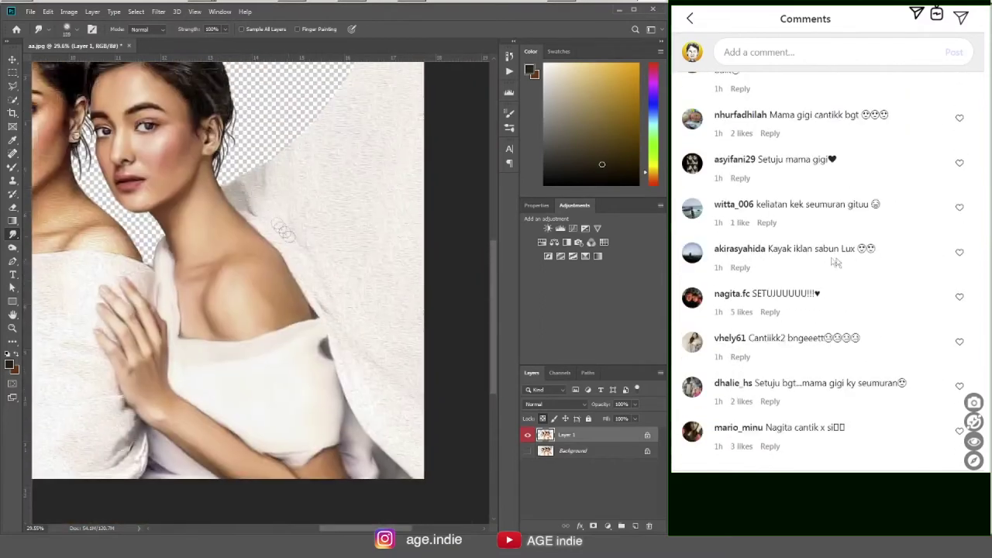
- Scroll down through many more comments and load another batch at the end
scroll(936, 382, "down", 1)
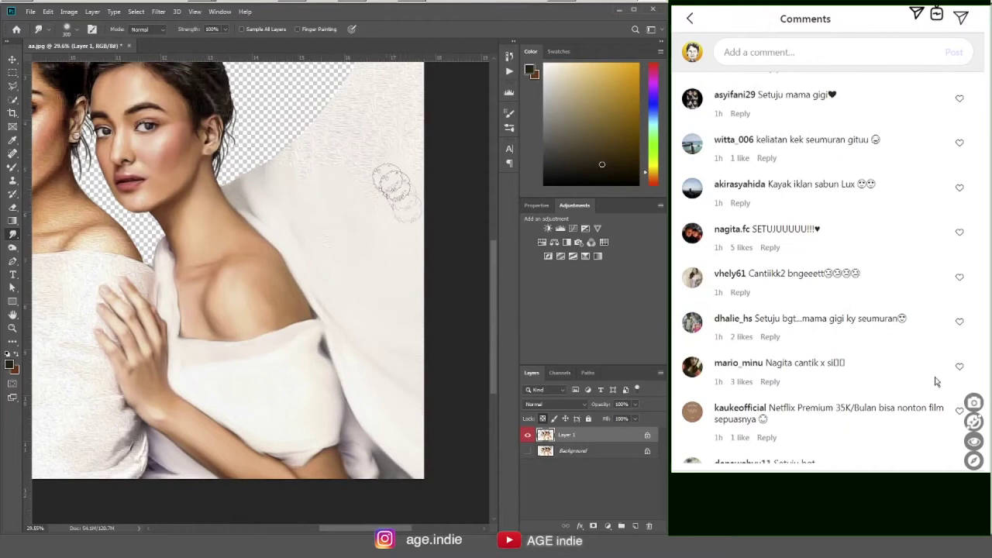
scroll(936, 382, "down", 1)
scroll(875, 452, "down", 2)
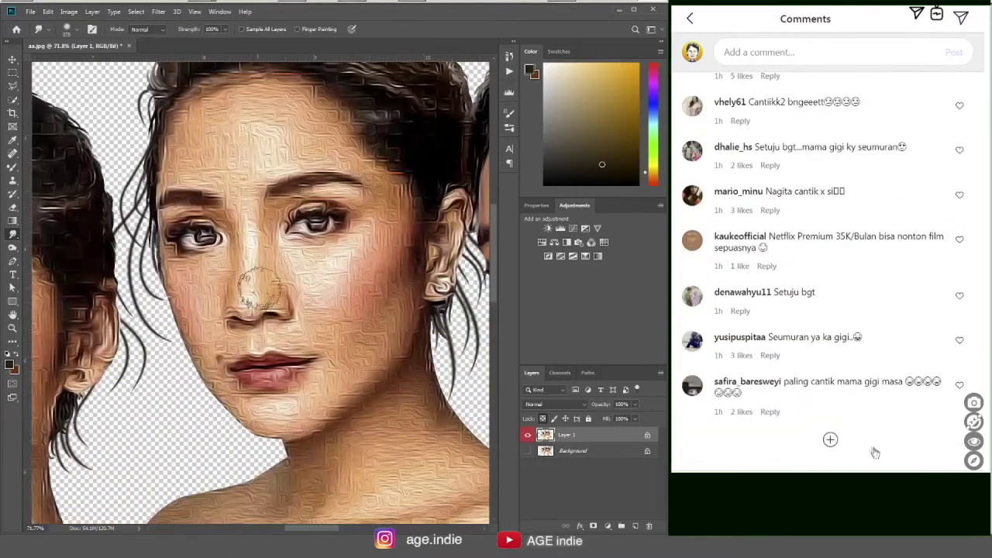
scroll(947, 418, "down", 1)
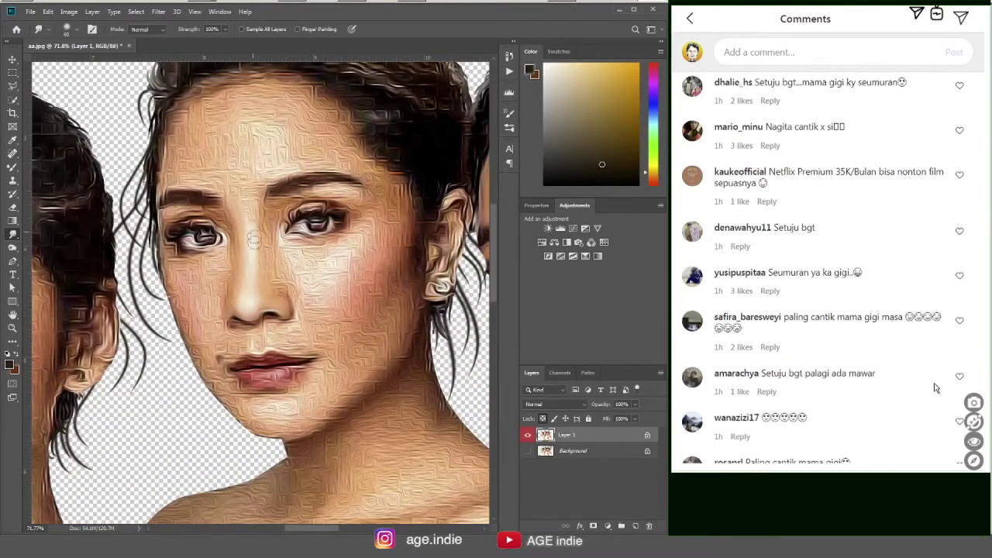
scroll(935, 388, "down", 1)
scroll(934, 389, "down", 1)
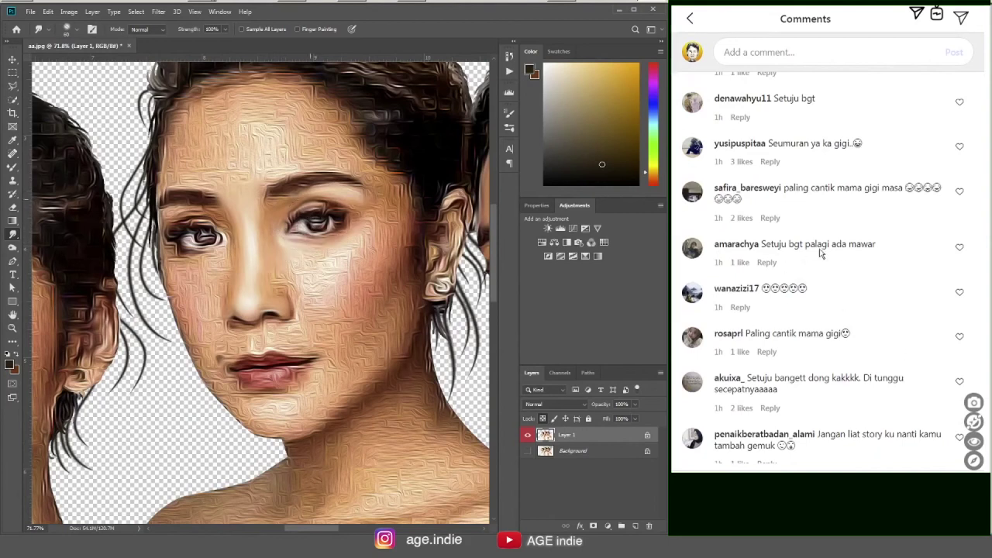
scroll(890, 289, "down", 1)
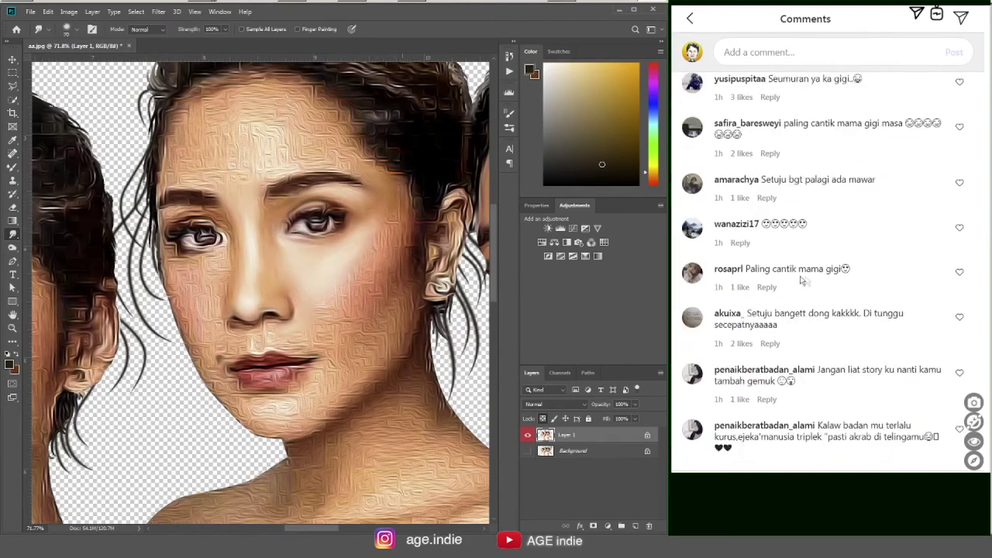
scroll(897, 298, "down", 1)
scroll(822, 248, "down", 1)
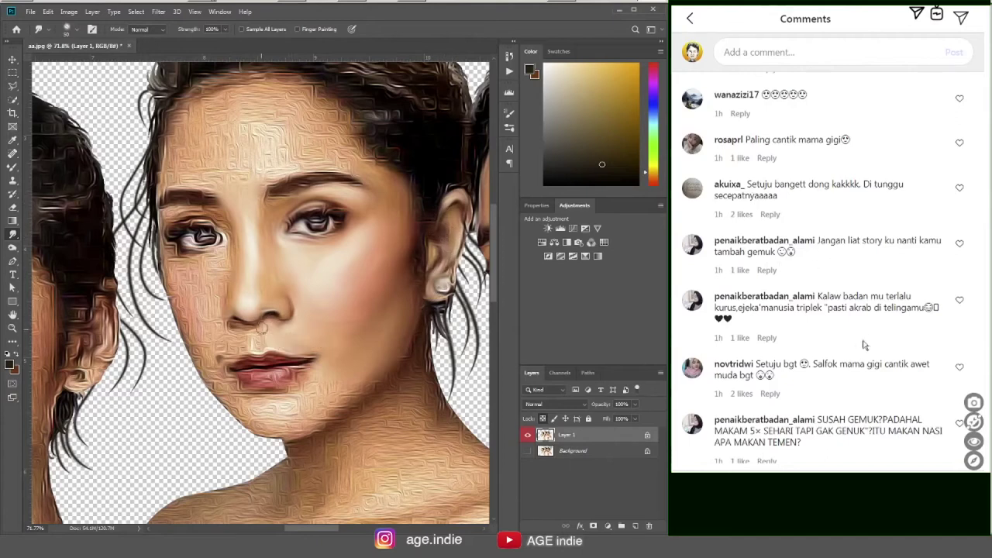
scroll(880, 341, "down", 1)
scroll(840, 256, "down", 1)
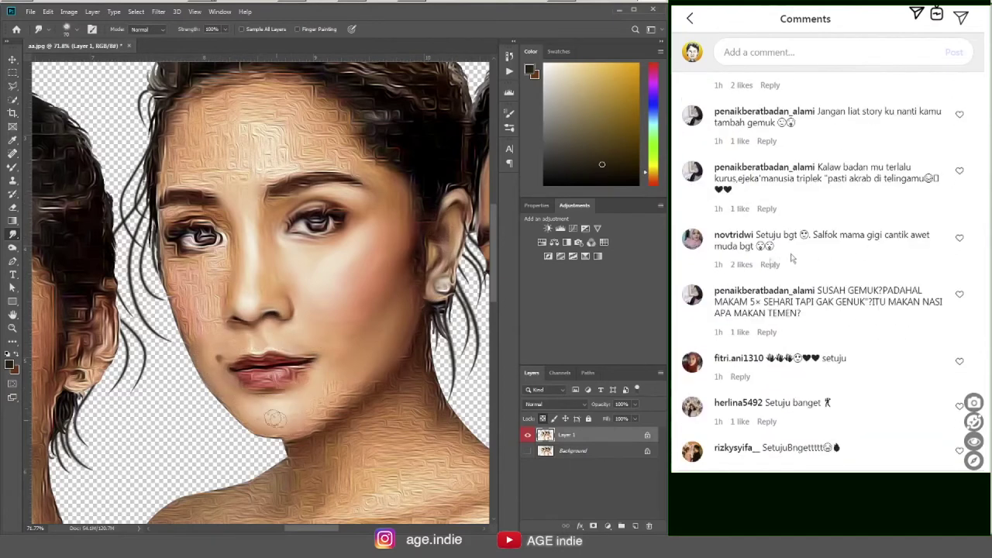
scroll(861, 334, "down", 2)
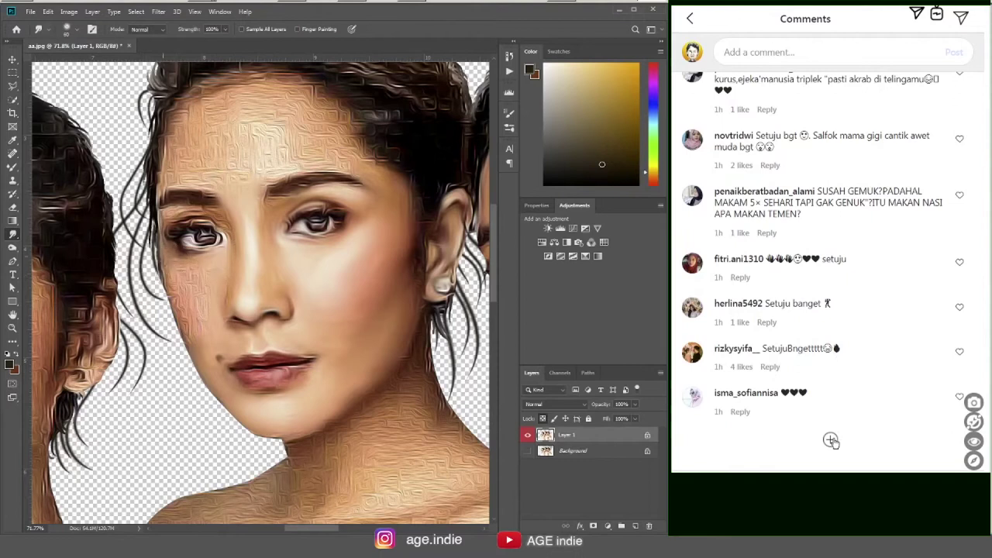
left_click(831, 440)
- Continue scrolling, expanding the replies under one comment along the way
scroll(833, 418, "down", 2)
scroll(837, 387, "down", 1)
scroll(841, 364, "down", 1)
scroll(847, 331, "down", 1)
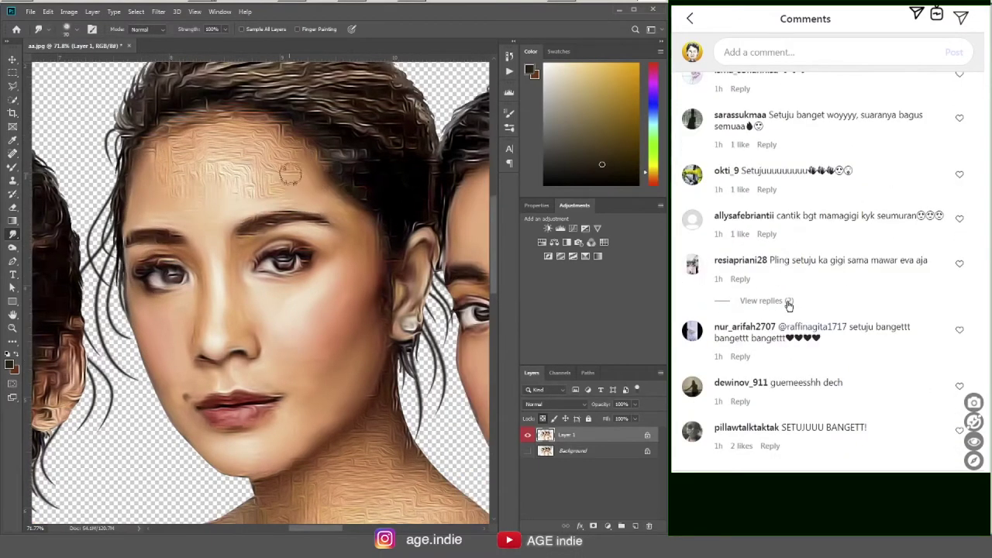
left_click(789, 302)
scroll(876, 316, "down", 1)
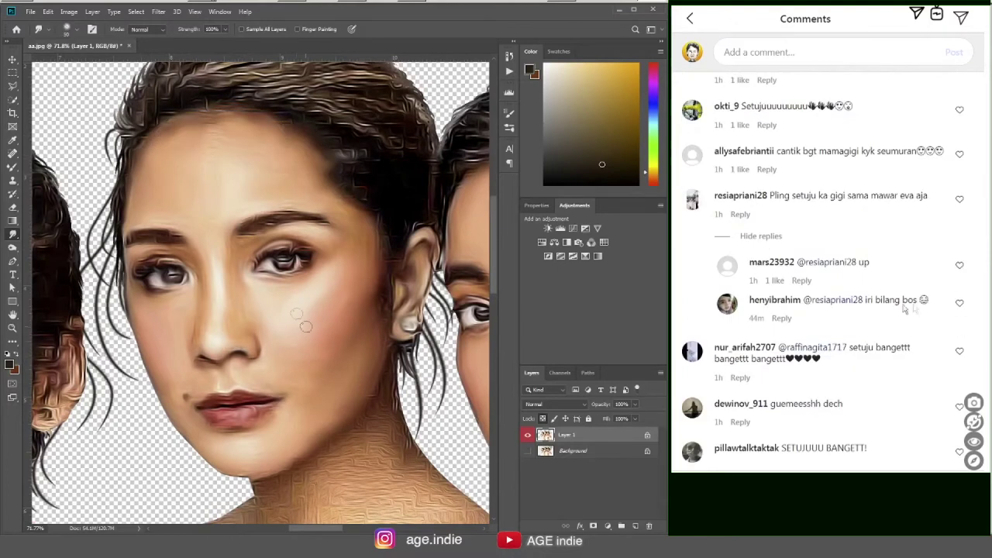
scroll(890, 344, "down", 1)
scroll(738, 248, "down", 1)
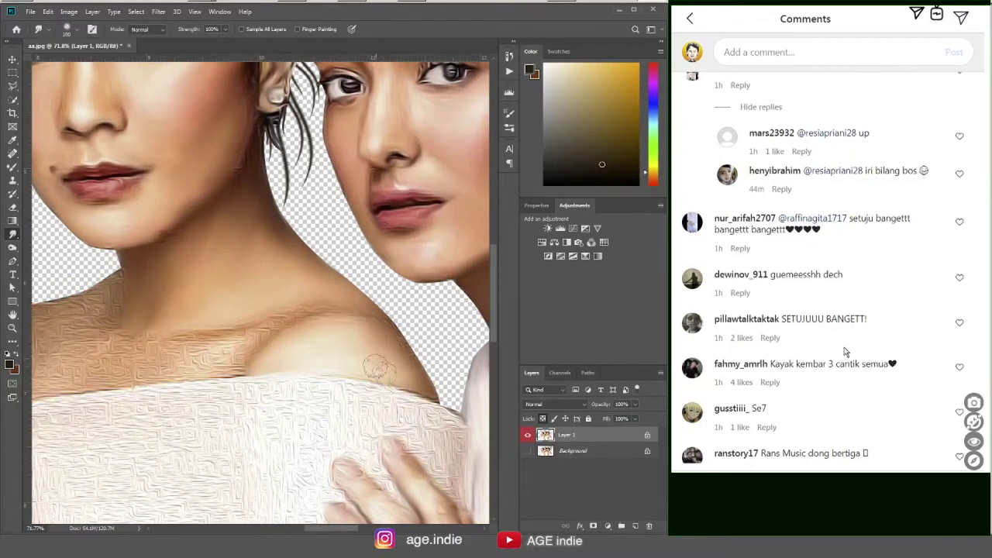
scroll(837, 353, "down", 2)
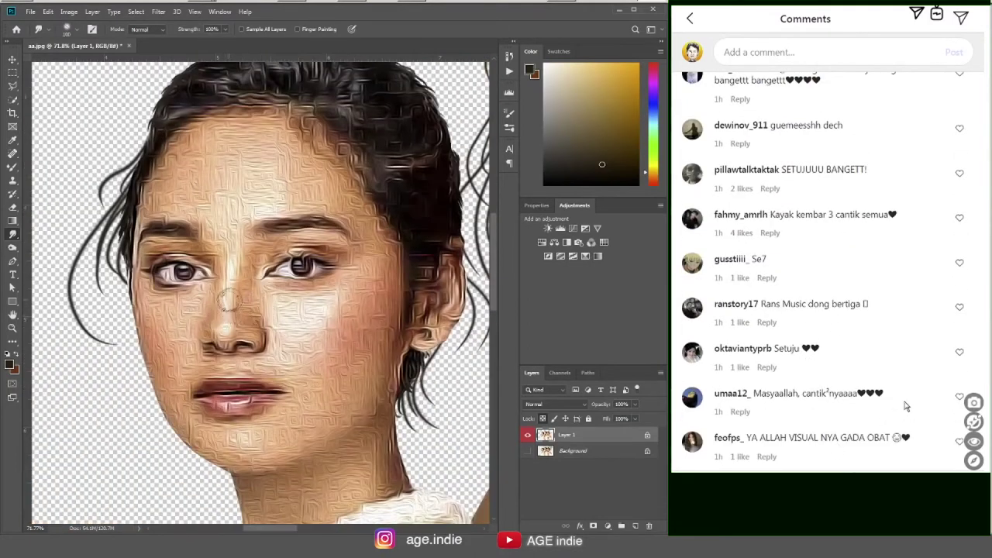
scroll(905, 403, "down", 4)
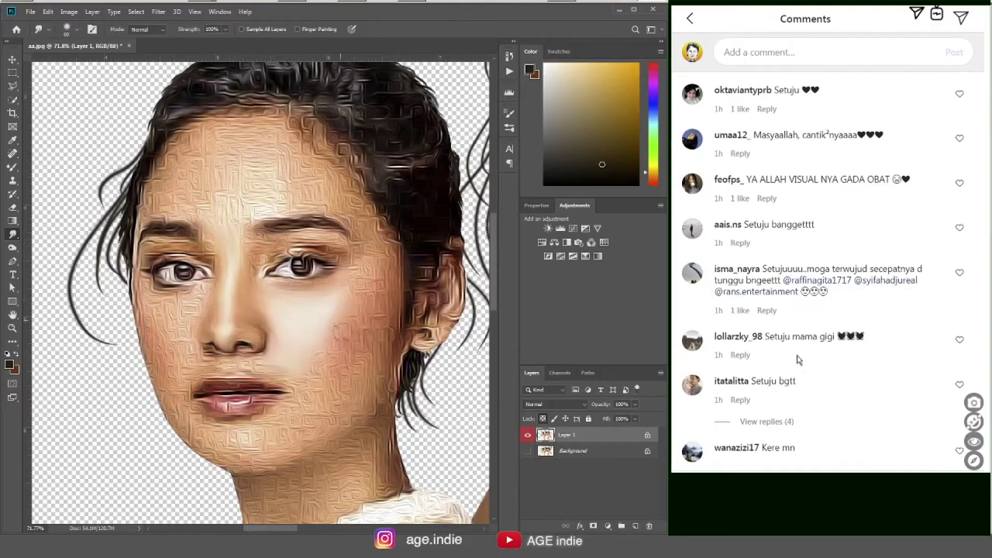
- Scroll the comments and expand the replies under two comments
scroll(798, 359, "down", 2)
left_click(774, 293)
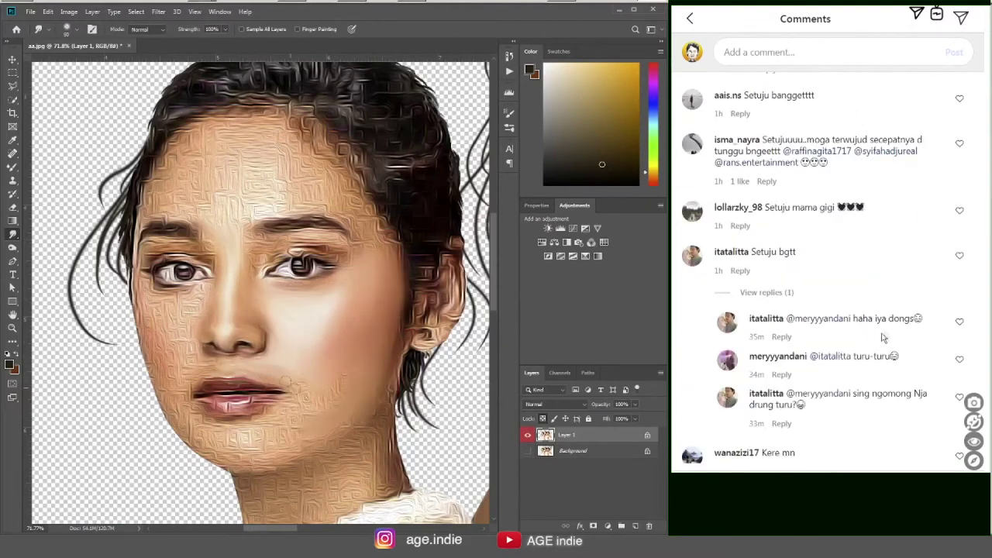
scroll(880, 414, "down", 2)
scroll(863, 409, "down", 1)
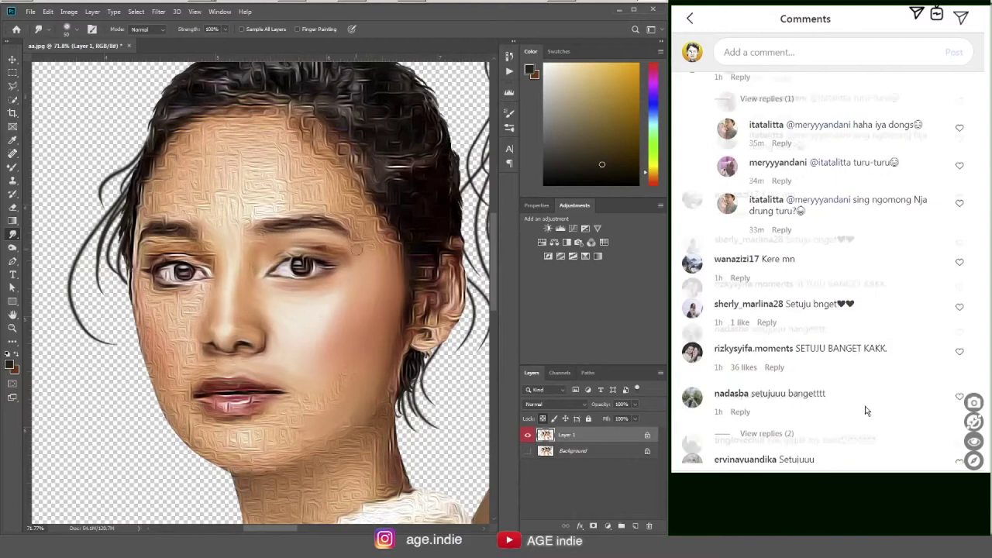
scroll(853, 348, "down", 3)
left_click(773, 305)
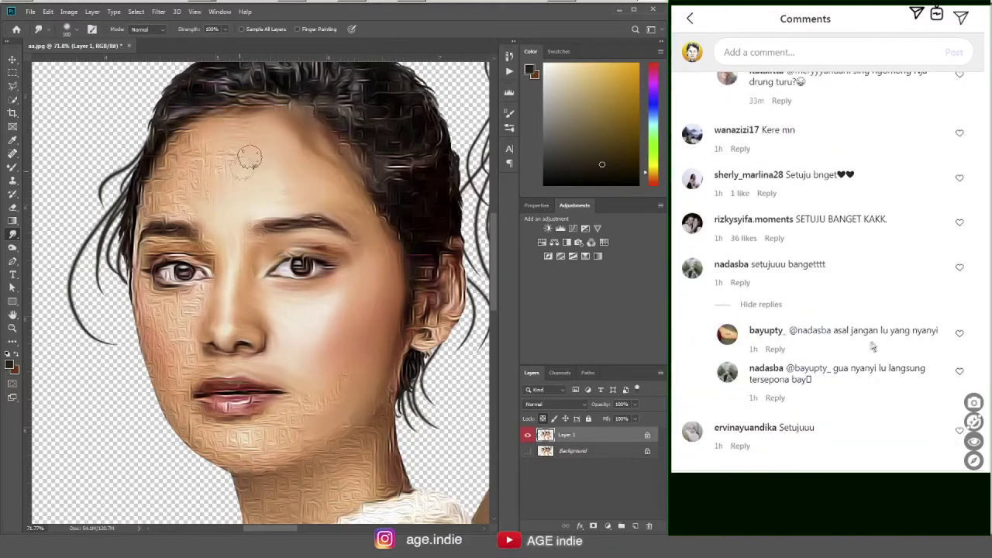
- Scroll further down the comments and show the three replies under one comment
scroll(868, 394, "down", 2)
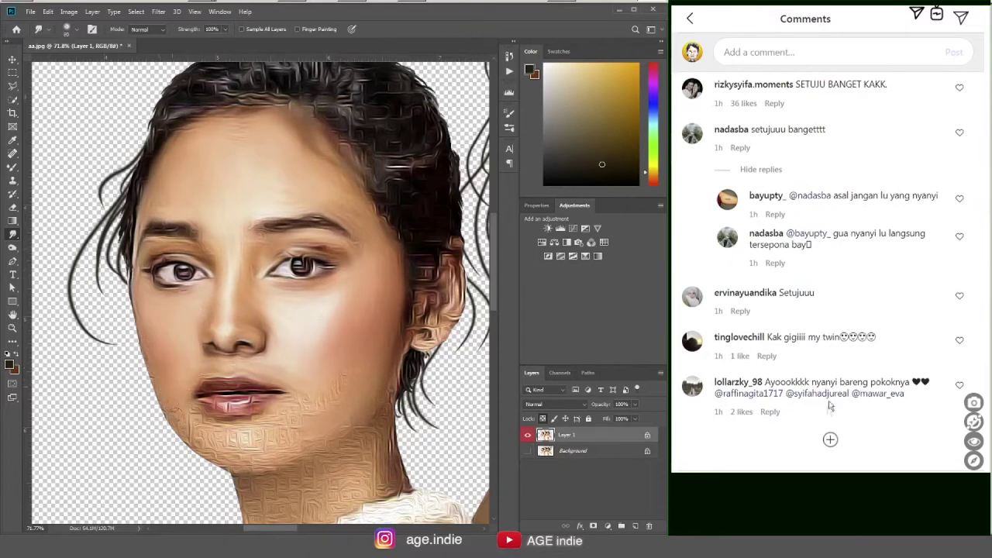
scroll(899, 442, "down", 1)
scroll(899, 434, "down", 1)
scroll(899, 425, "down", 2)
scroll(899, 423, "down", 1)
scroll(899, 424, "down", 1)
scroll(899, 426, "down", 1)
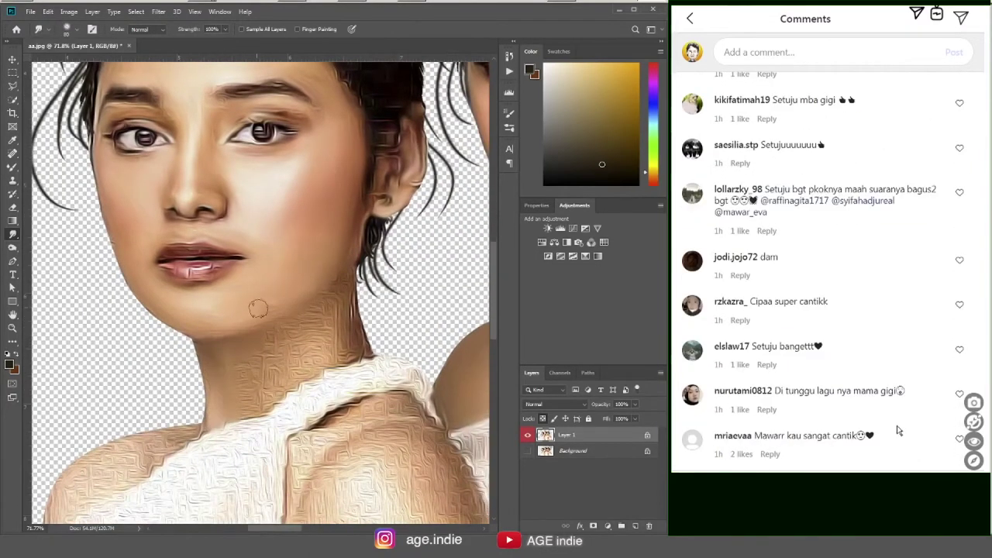
scroll(898, 429, "down", 1)
left_click(766, 411)
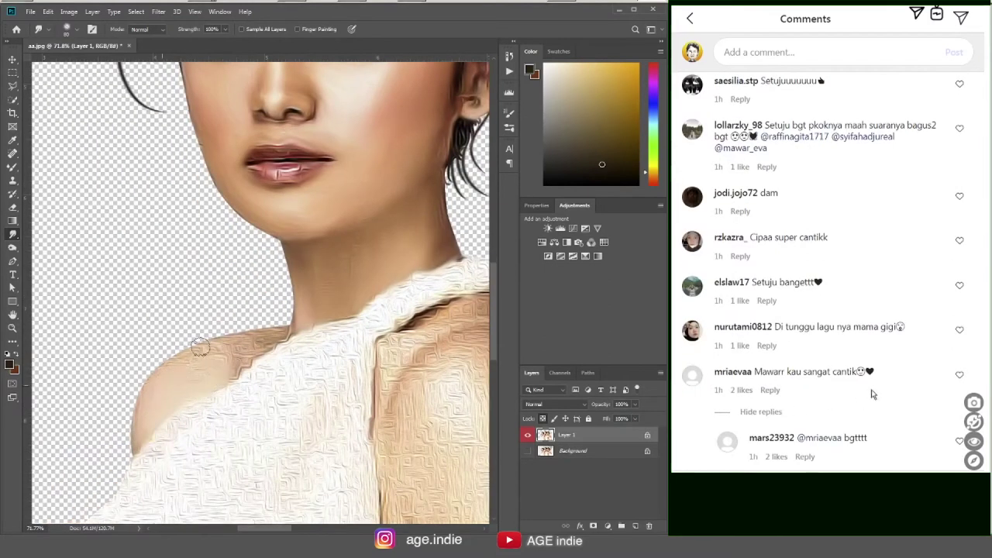
- Keep reading down the comments and expand another three-reply thread
scroll(871, 396, "down", 2)
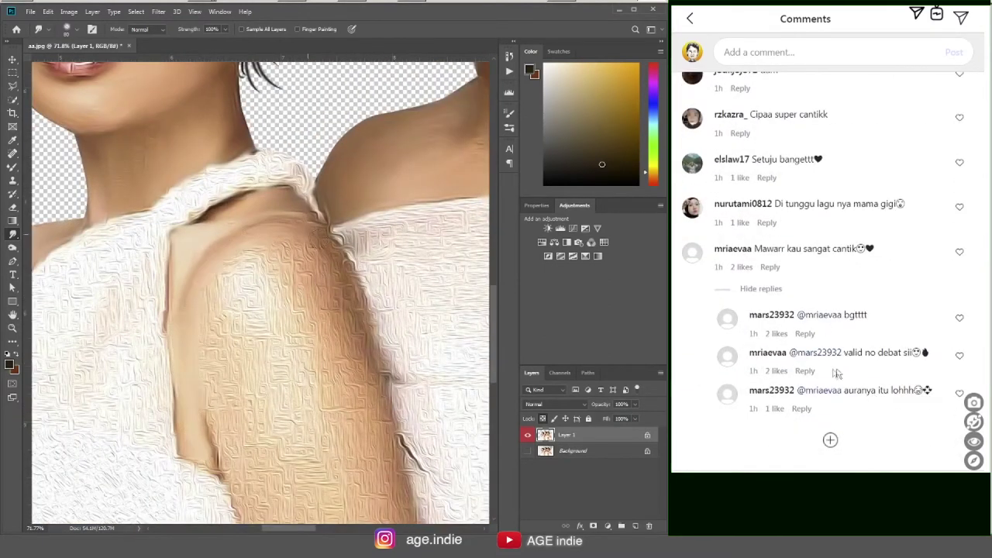
scroll(908, 411, "down", 1)
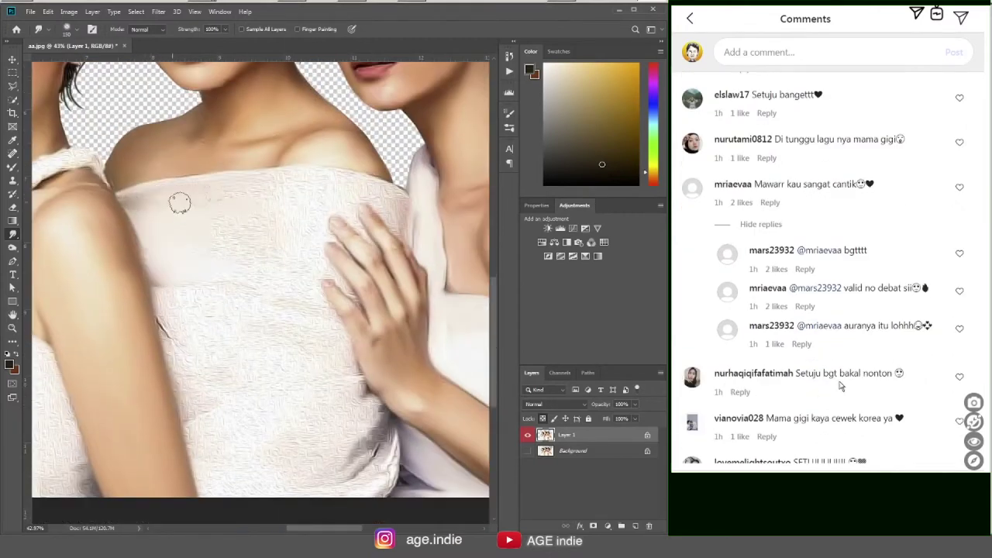
scroll(837, 414, "down", 3)
scroll(823, 411, "down", 2)
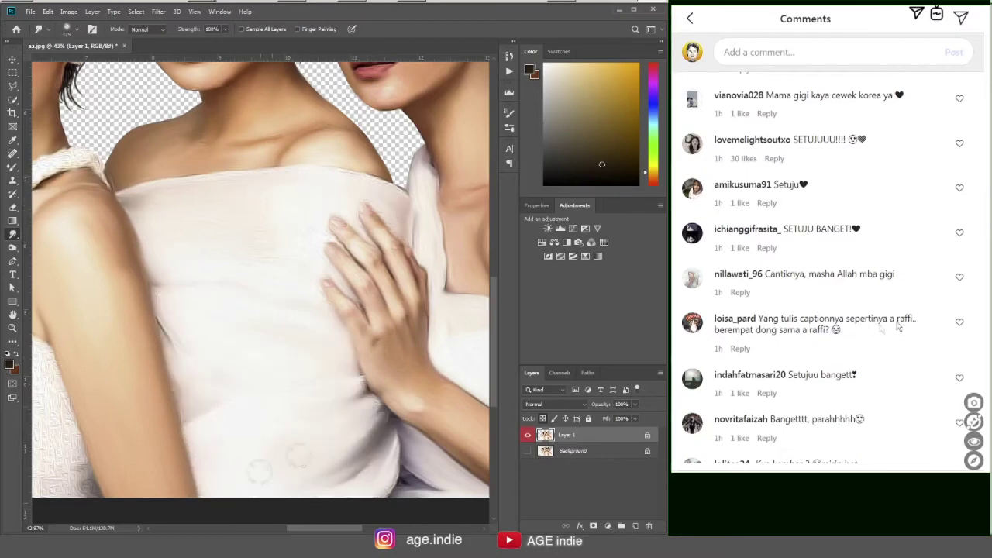
scroll(918, 380, "down", 3)
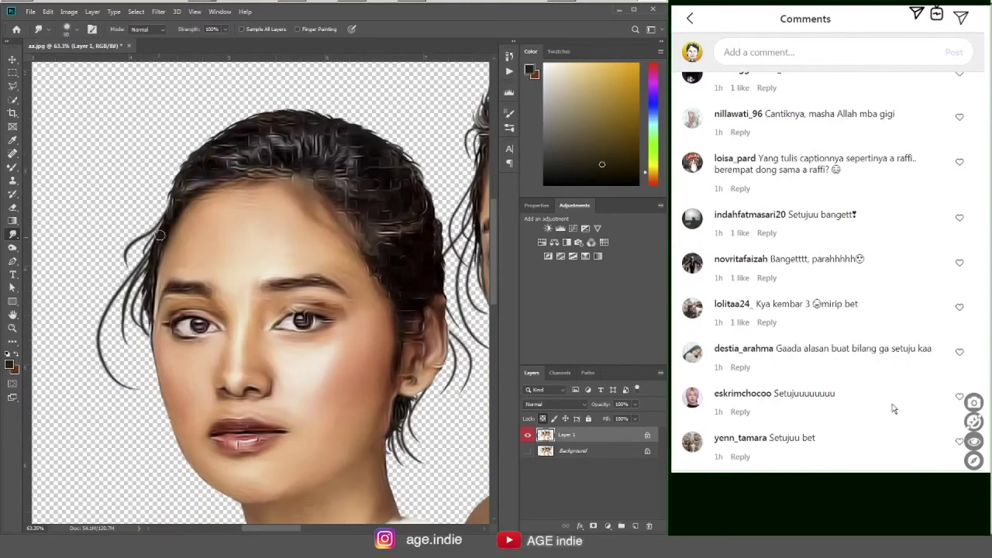
scroll(892, 408, "down", 4)
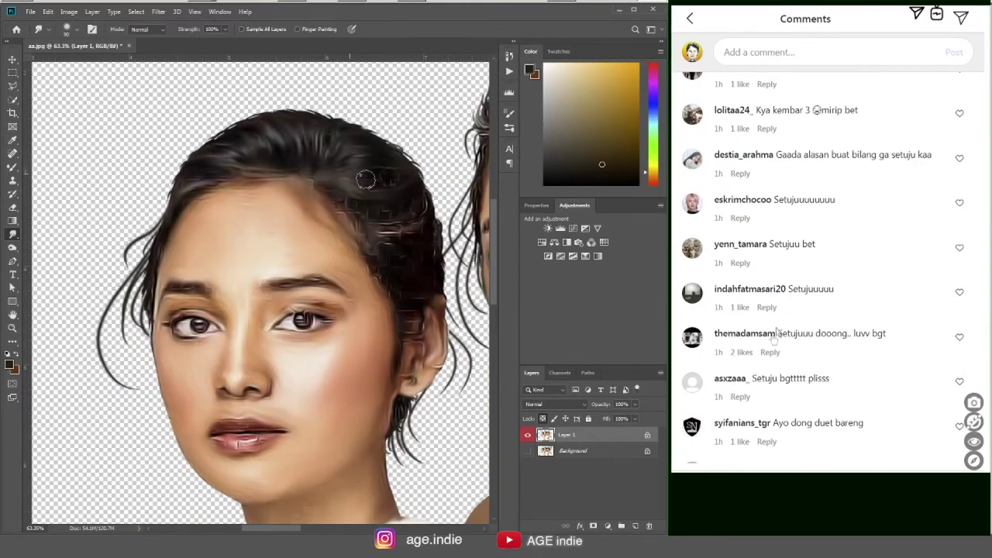
scroll(903, 434, "down", 4)
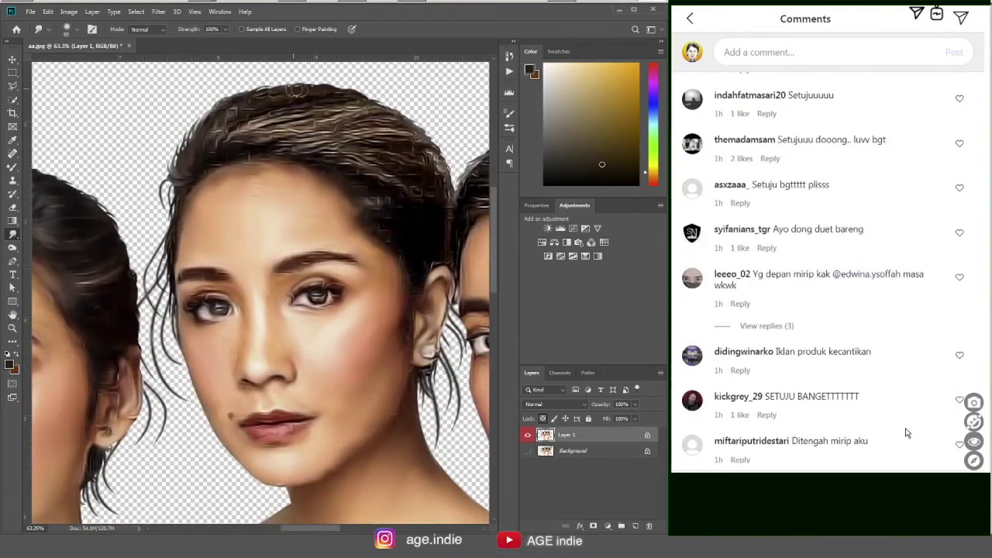
left_click(767, 326)
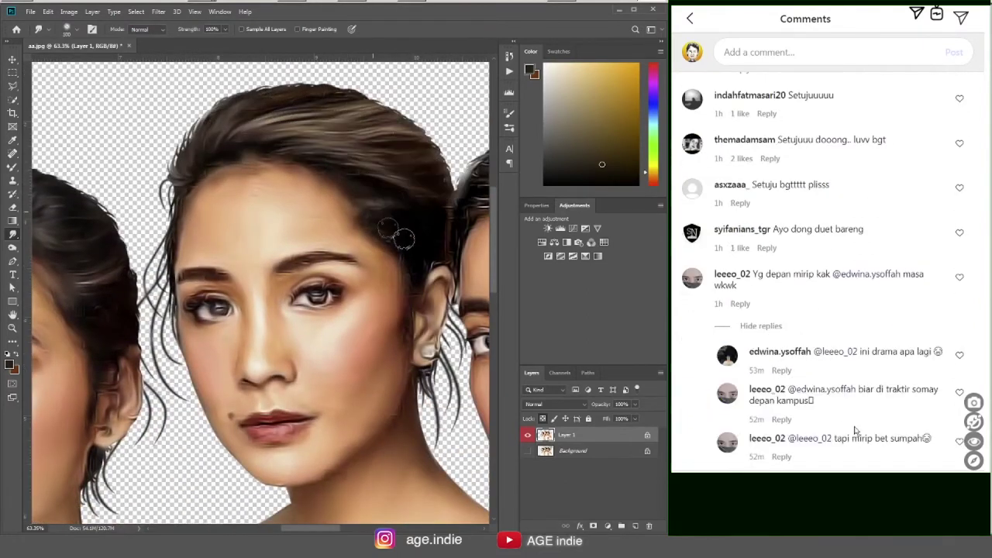
scroll(899, 415, "down", 1)
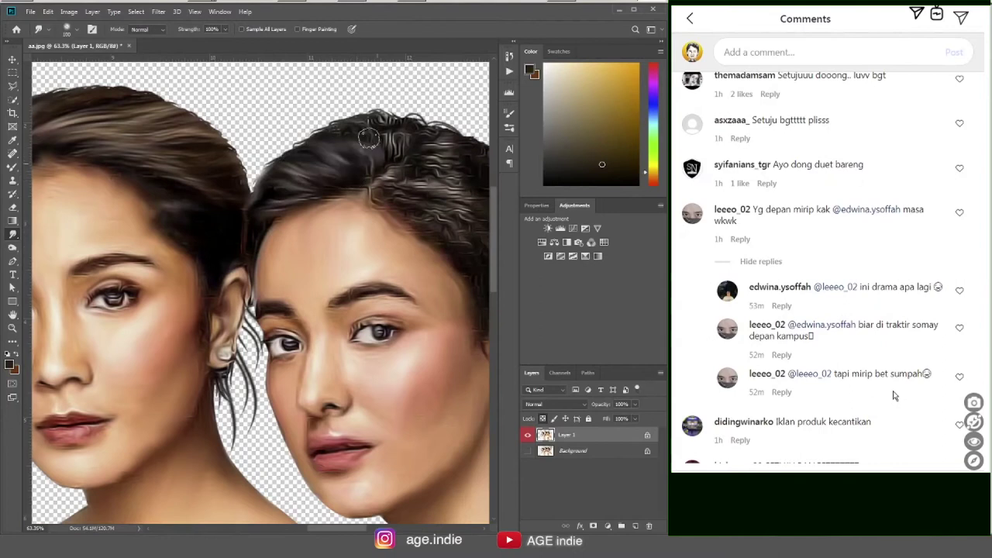
scroll(868, 406, "down", 1)
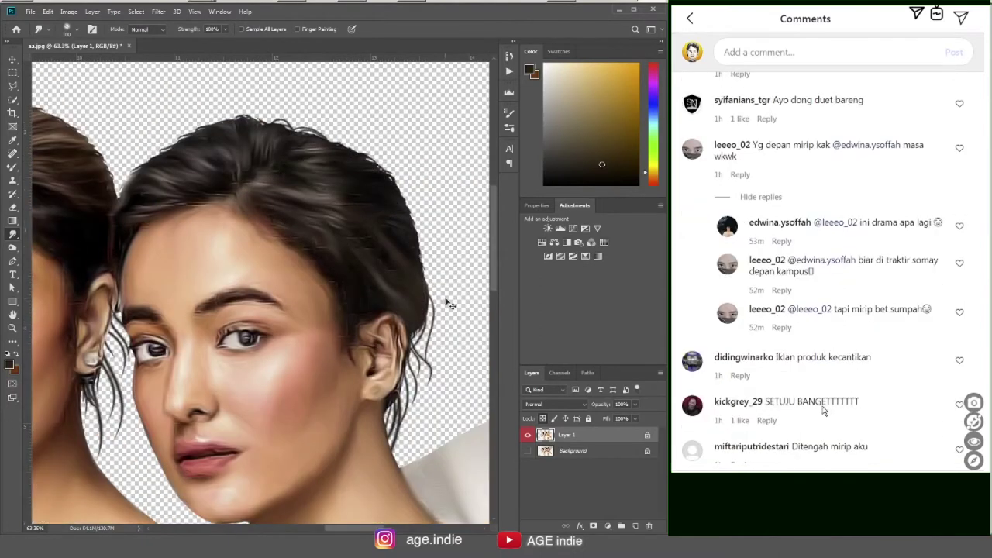
scroll(870, 398, "down", 1)
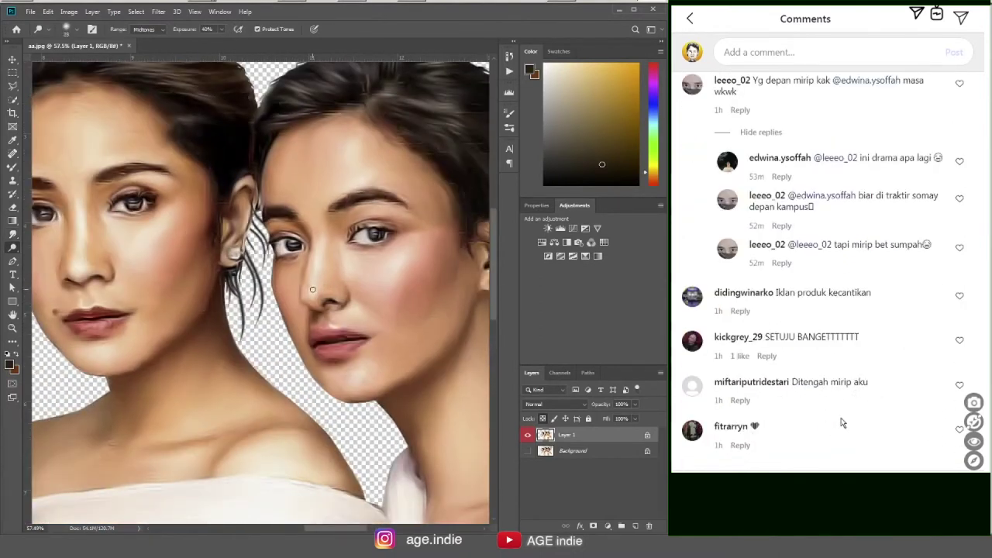
- Scroll to the end of the comment list and load more comments twice
scroll(843, 422, "down", 2)
left_click(831, 440)
scroll(908, 395, "down", 2)
scroll(908, 395, "down", 2)
scroll(850, 414, "down", 1)
scroll(850, 414, "down", 2)
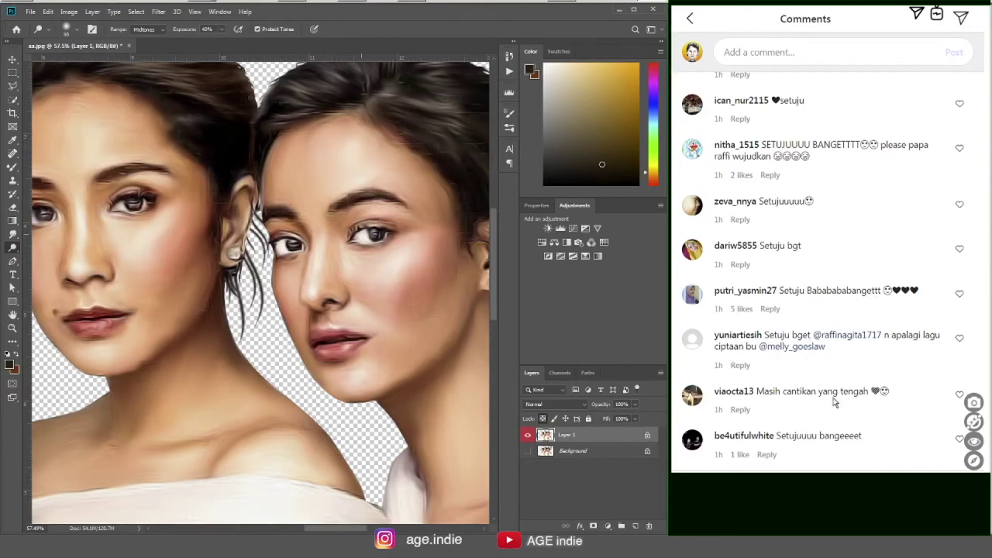
scroll(869, 428, "down", 1)
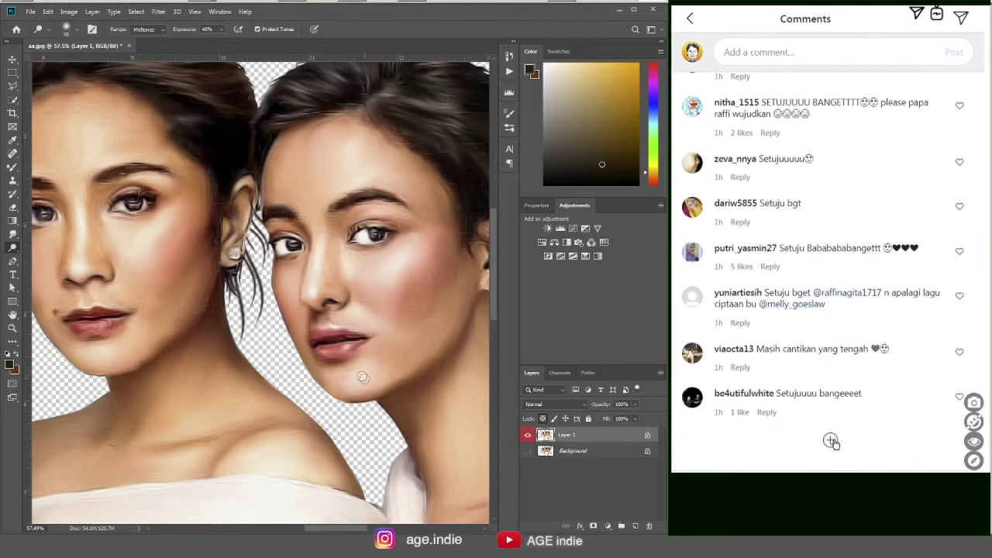
left_click(832, 440)
- Read through the newly loaded comments and load another batch
scroll(876, 233, "down", 3)
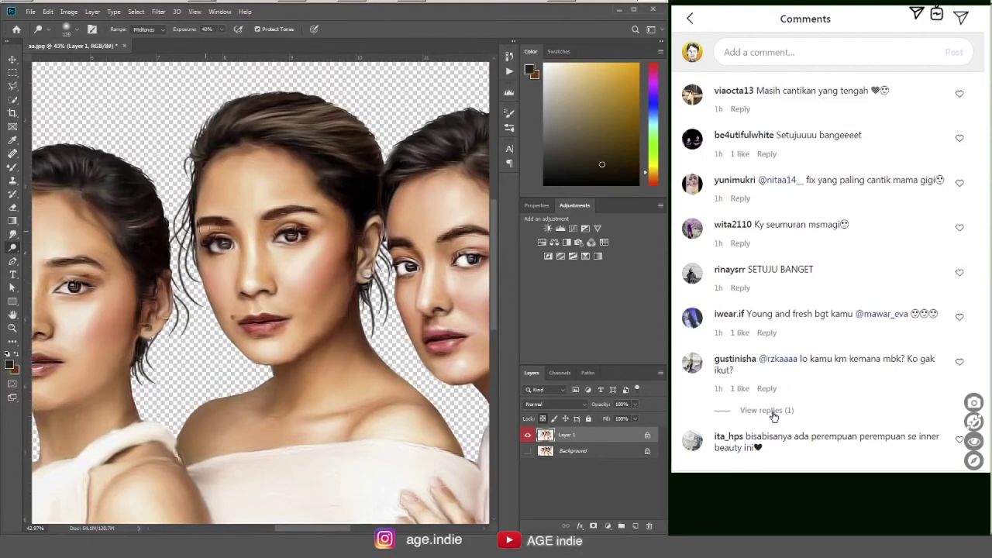
scroll(798, 409, "down", 1)
scroll(860, 272, "down", 2)
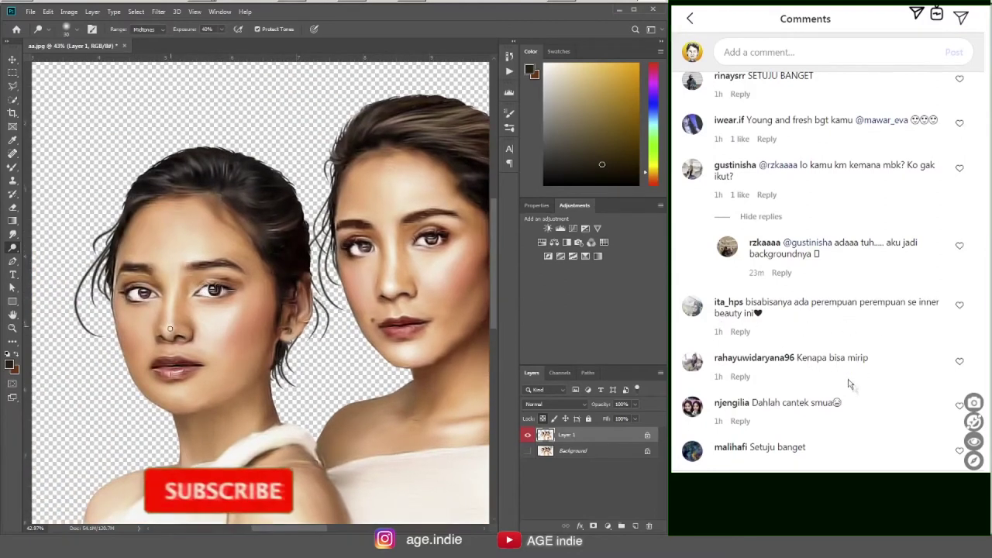
scroll(793, 463, "down", 3)
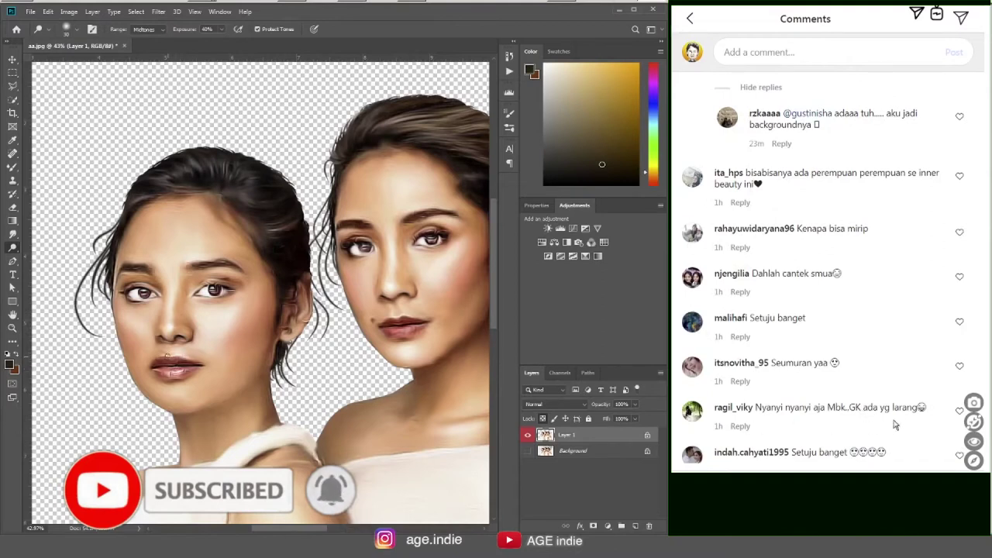
scroll(823, 428, "down", 2)
left_click(831, 441)
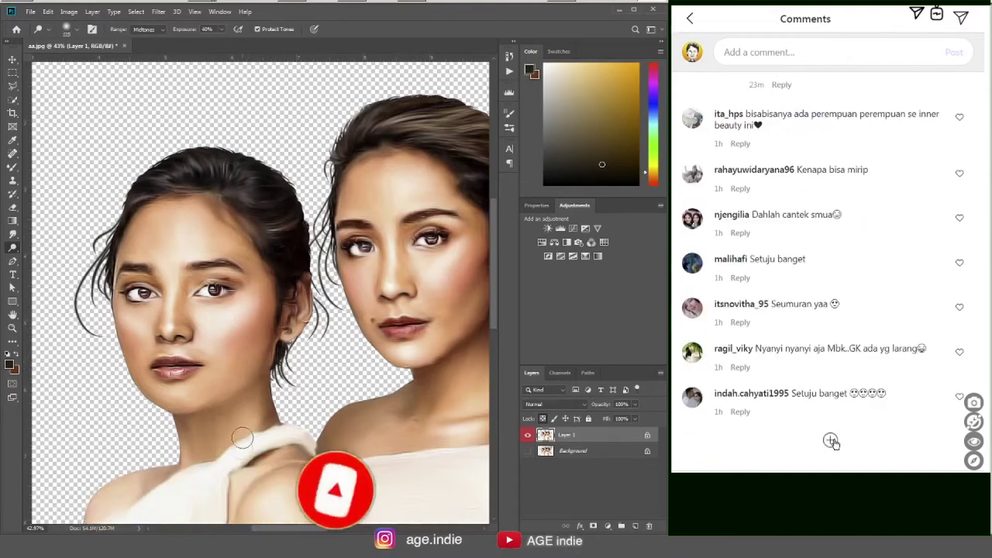
scroll(843, 426, "down", 2)
scroll(845, 419, "down", 1)
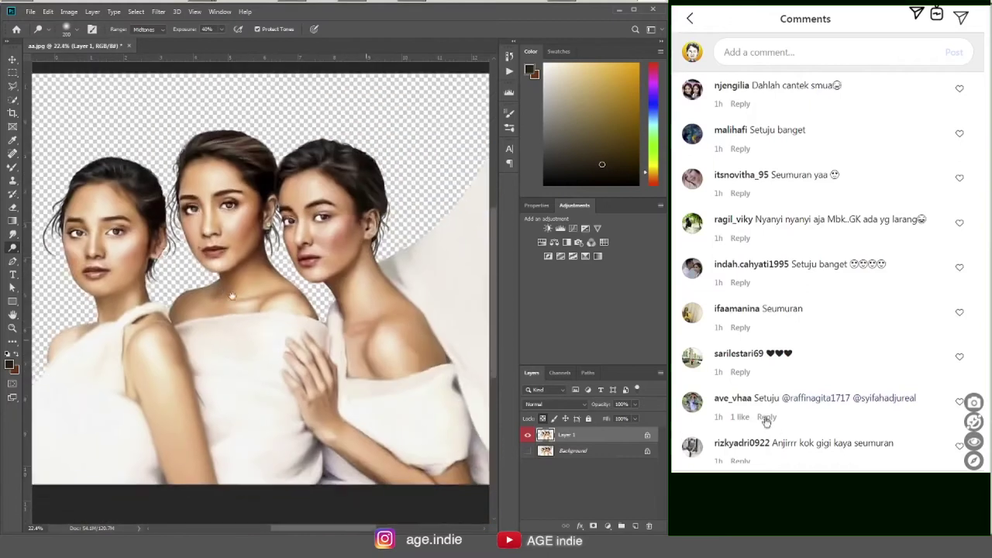
- Scroll through the comments under the post and load more of them
scroll(845, 418, "down", 3)
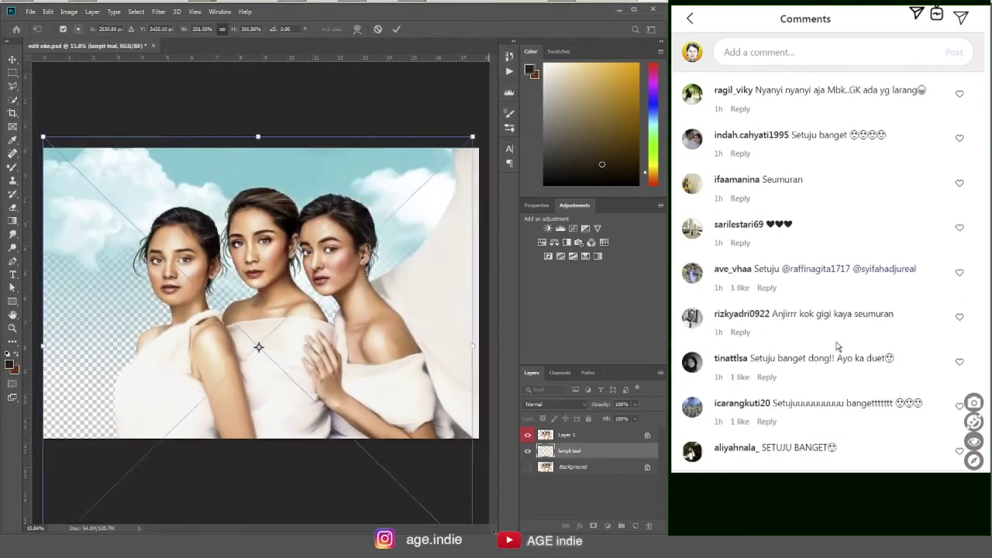
scroll(837, 346, "down", 1)
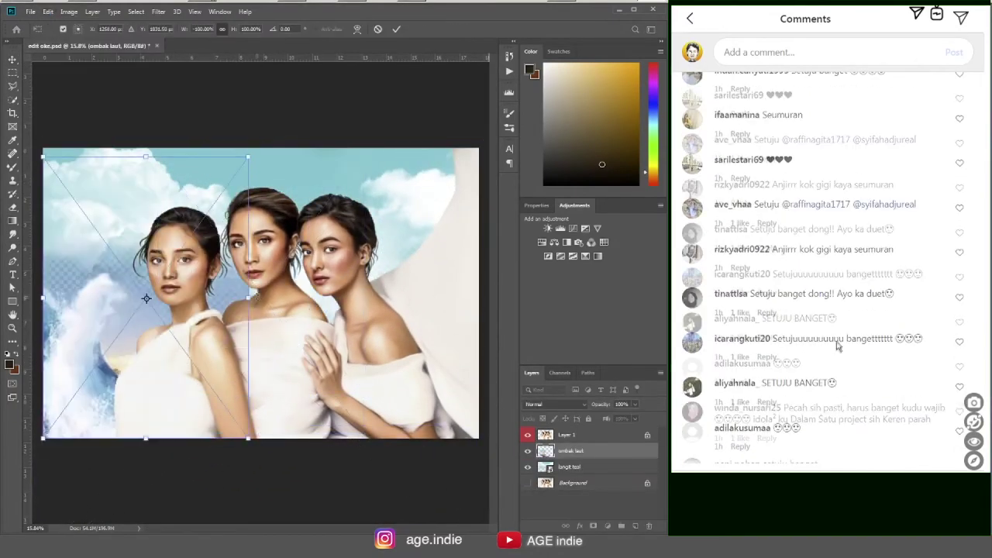
scroll(835, 345, "down", 1)
scroll(864, 318, "down", 1)
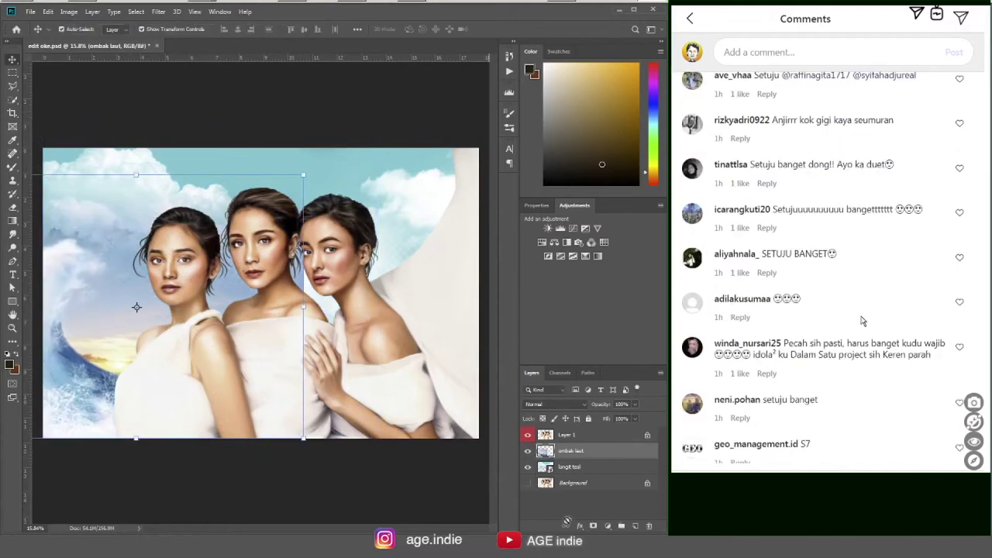
scroll(863, 320, "down", 1)
scroll(862, 322, "down", 1)
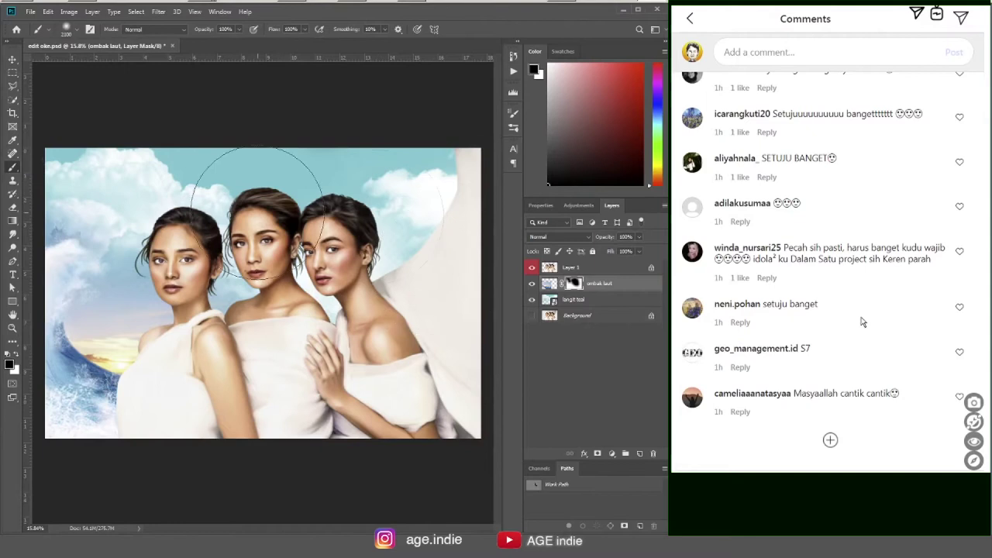
left_click(829, 441)
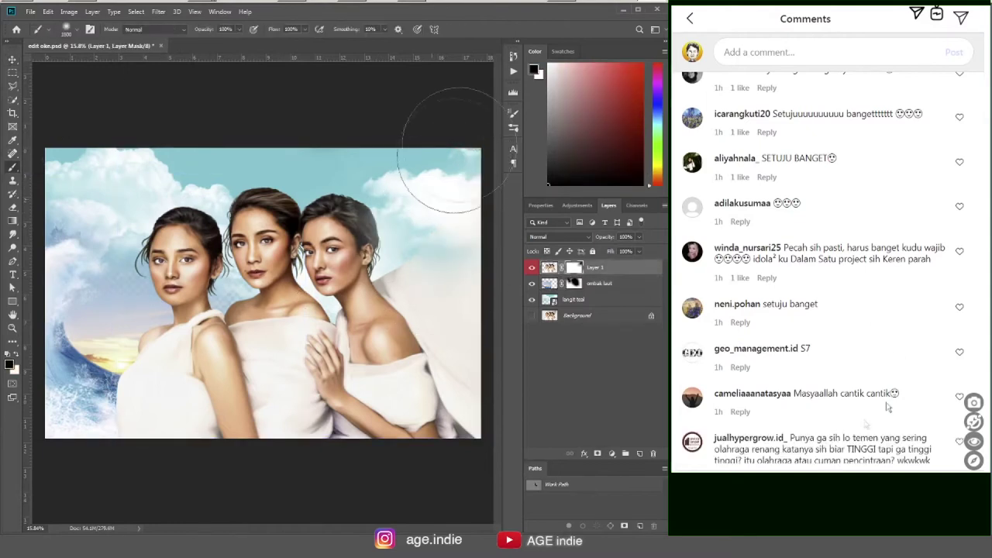
scroll(888, 406, "down", 3)
scroll(940, 387, "down", 5)
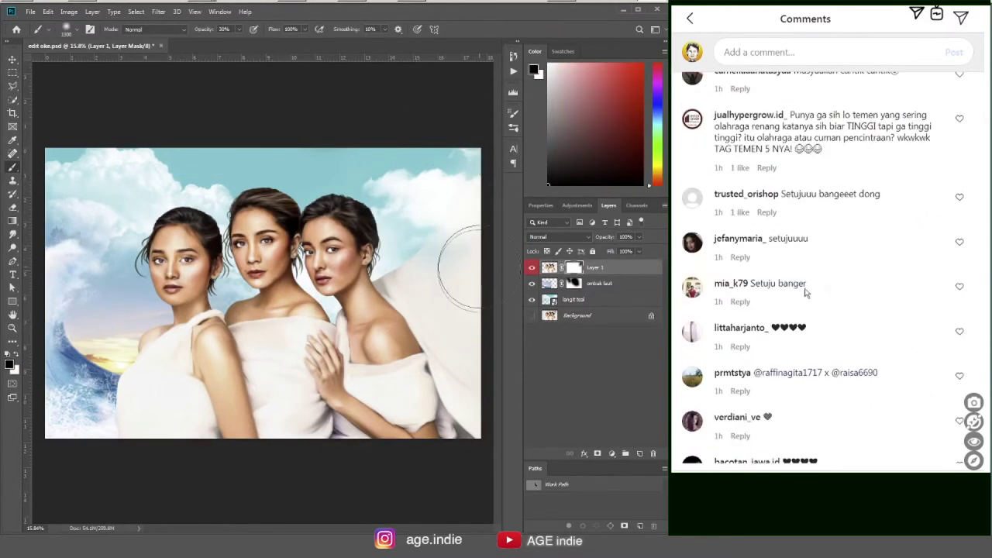
- Scroll down the comments and load the next batch under the post
scroll(850, 409, "down", 3)
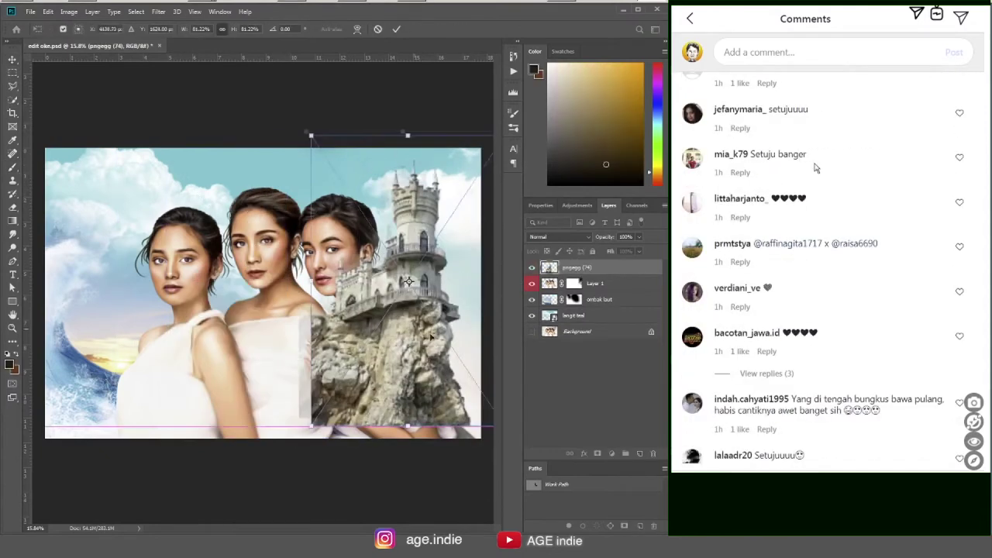
scroll(898, 363, "down", 2)
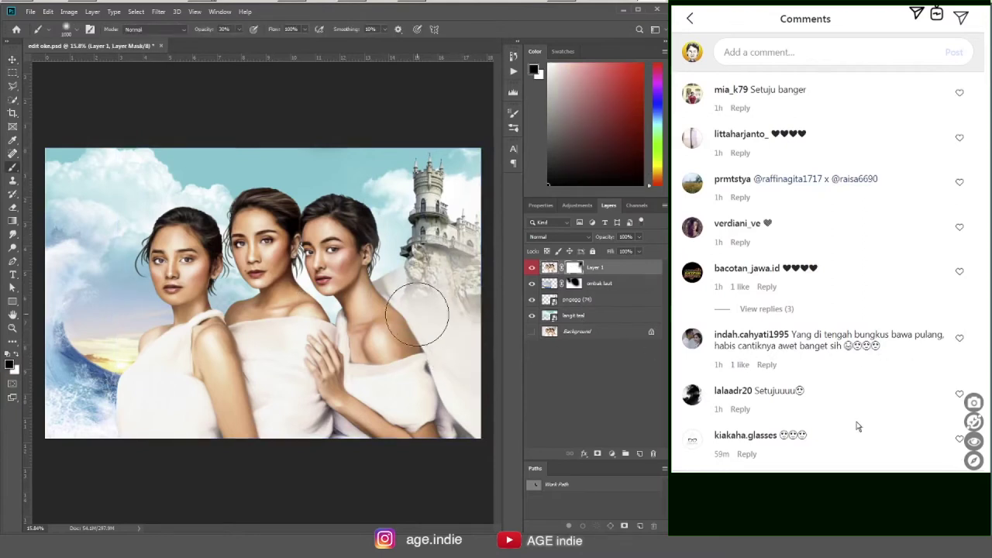
scroll(855, 425, "down", 3)
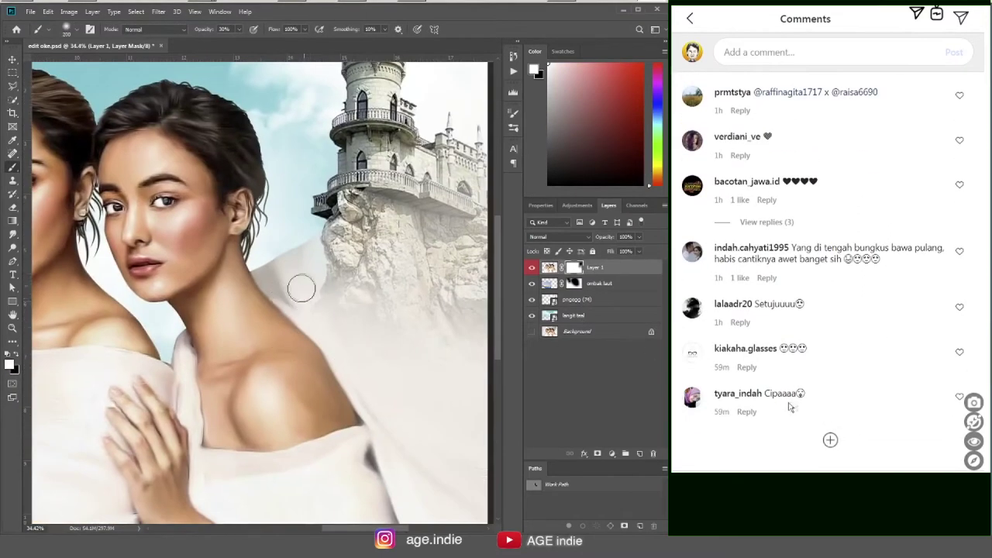
left_click(830, 439)
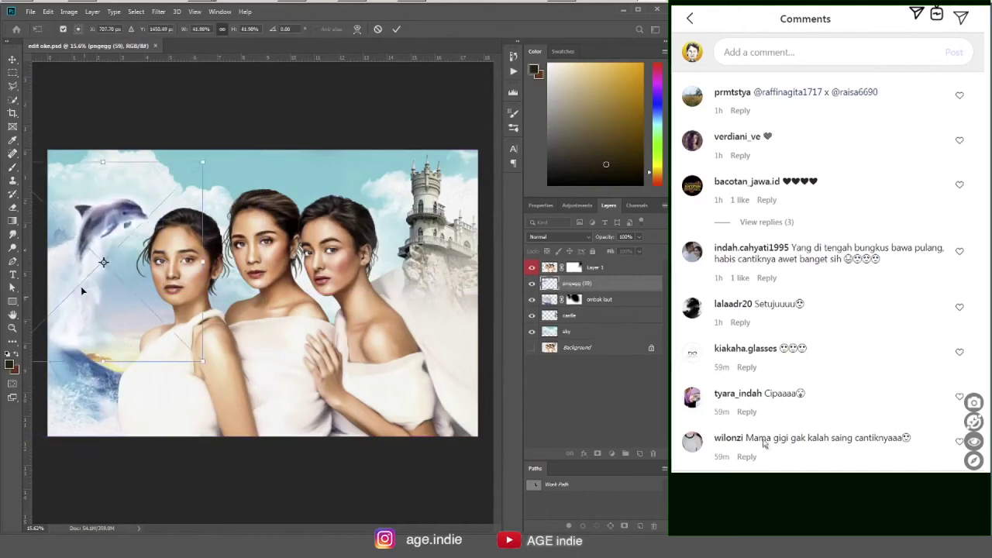
- Scroll steadily down through the loaded comments
scroll(863, 429, "down", 2)
scroll(863, 429, "down", 2)
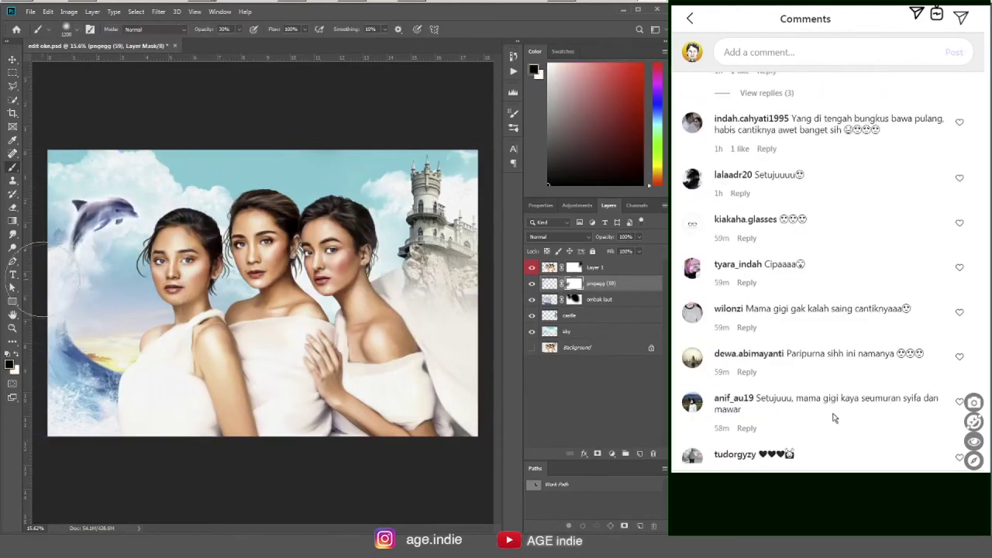
scroll(834, 417, "down", 2)
scroll(845, 403, "down", 2)
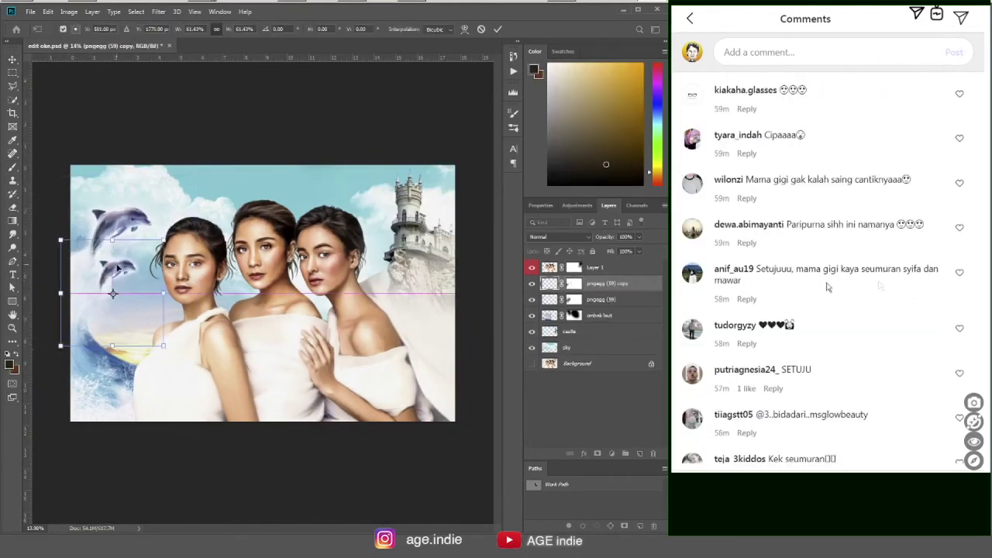
scroll(814, 356, "down", 3)
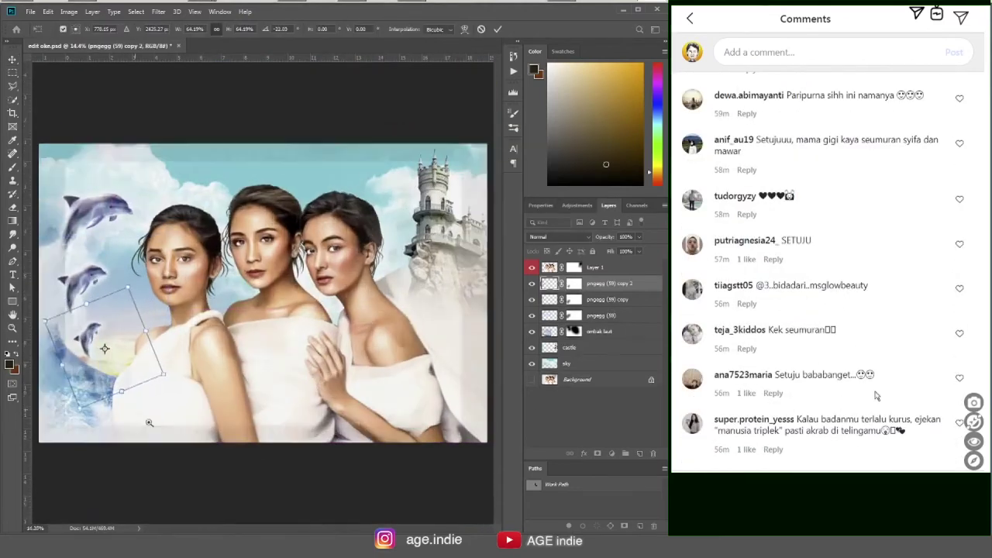
scroll(843, 411, "down", 3)
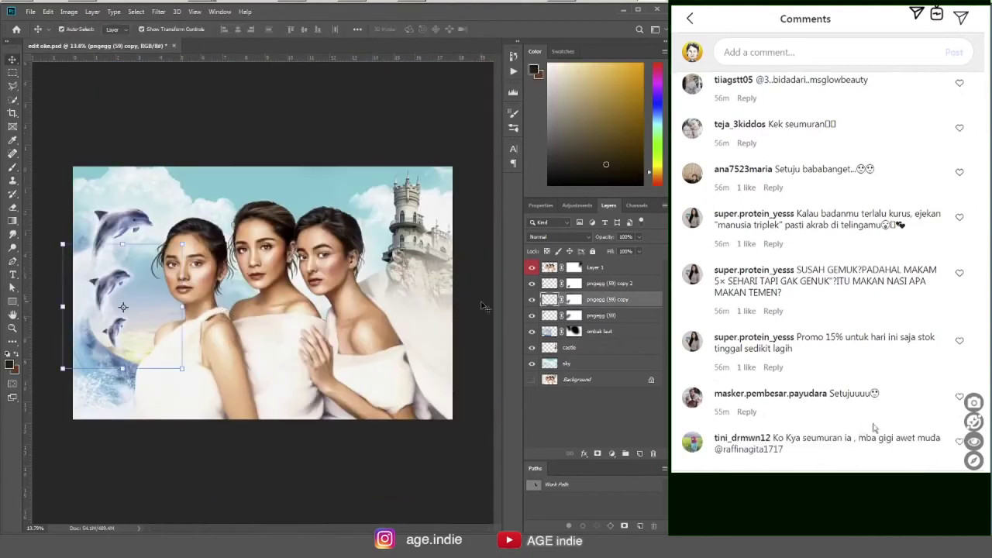
scroll(891, 395, "down", 3)
scroll(891, 391, "down", 2)
scroll(876, 382, "down", 1)
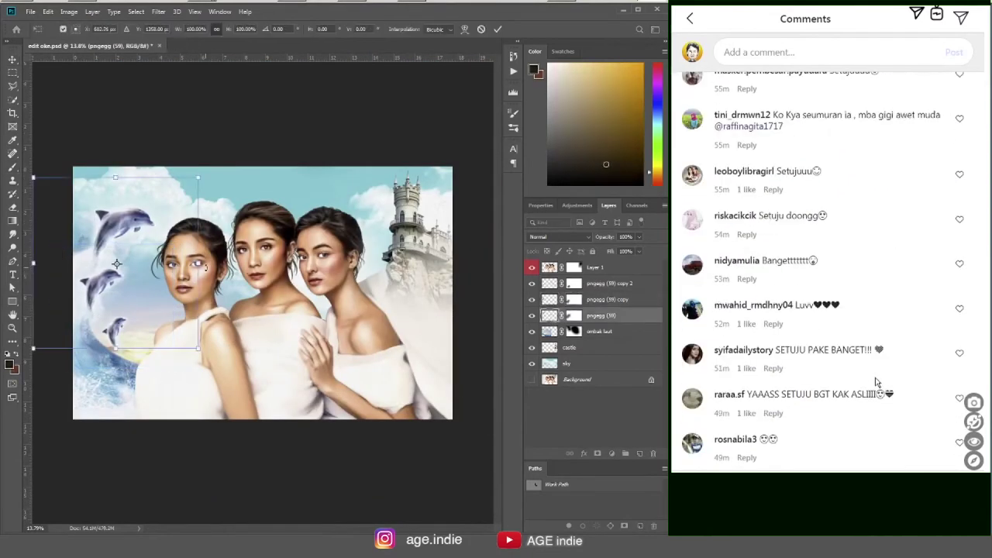
scroll(841, 365, "down", 1)
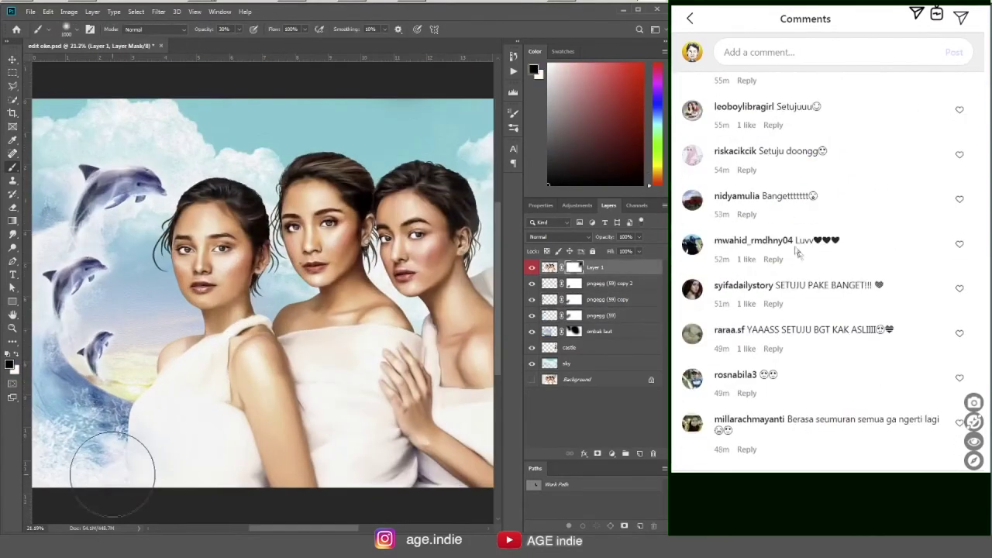
scroll(865, 434, "down", 1)
scroll(864, 434, "down", 1)
scroll(852, 357, "down", 1)
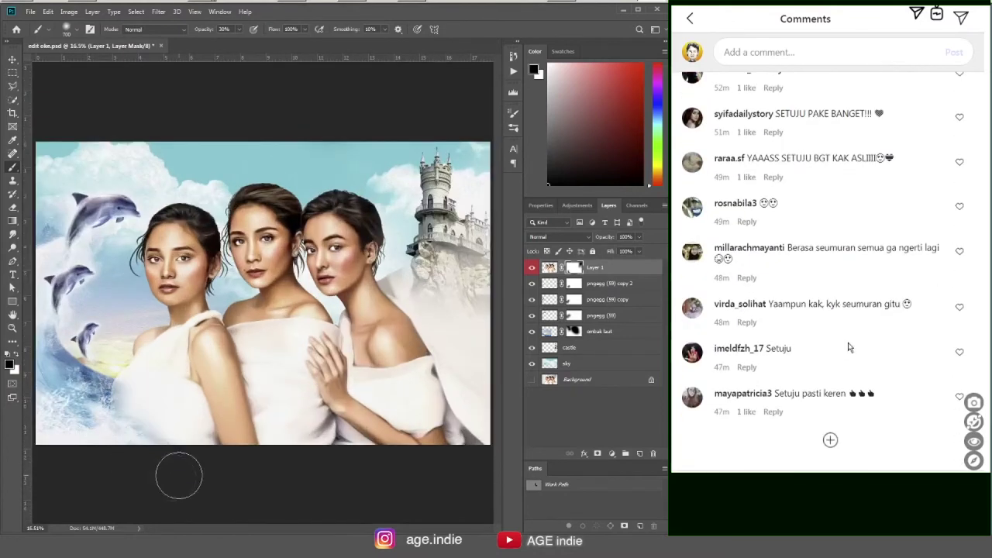
scroll(891, 395, "down", 3)
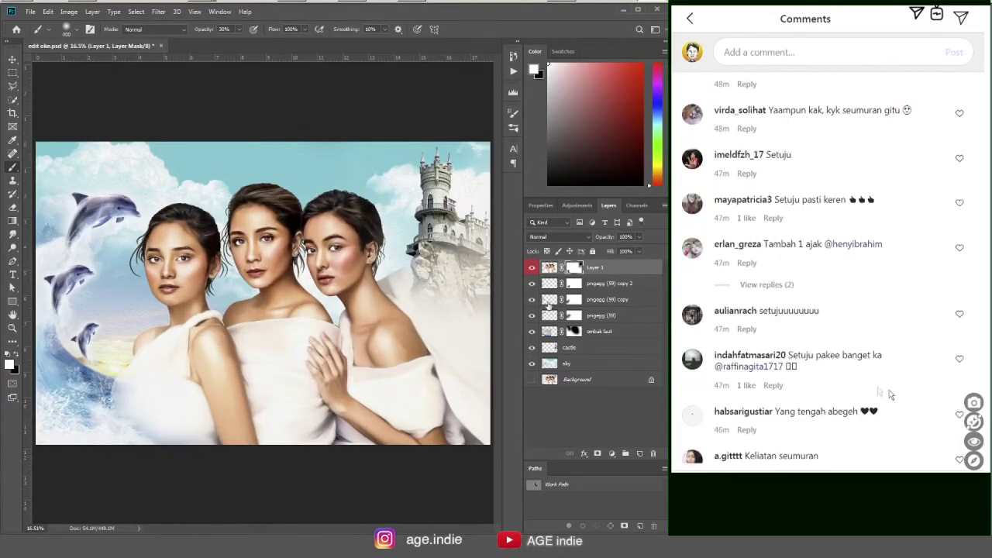
- Continue scrolling down the comment list
scroll(841, 431, "down", 2)
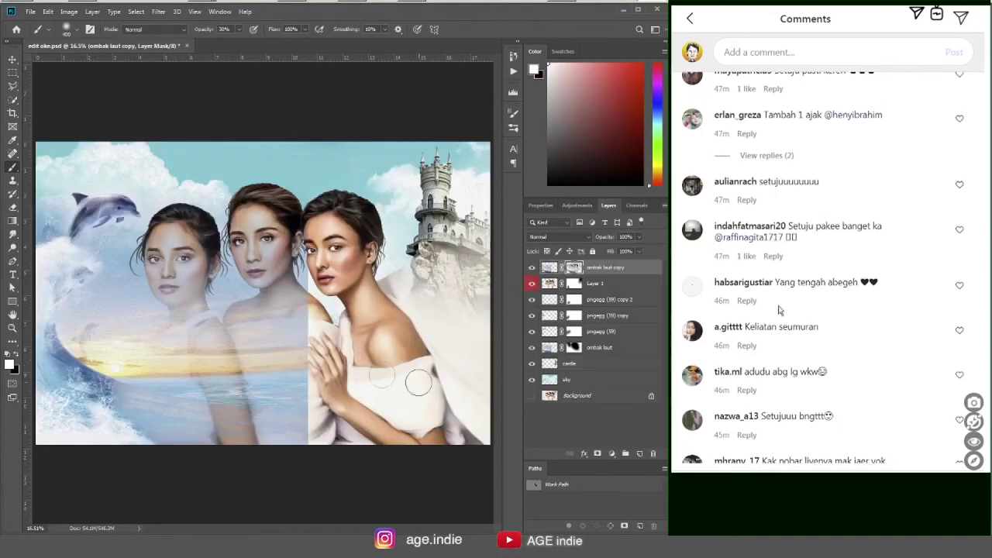
scroll(821, 411, "down", 2)
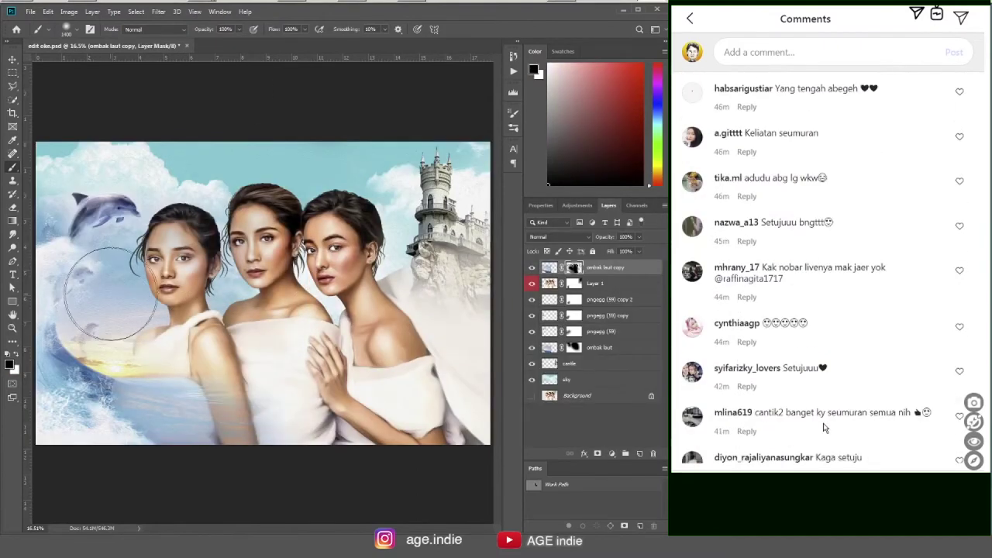
scroll(824, 427, "down", 2)
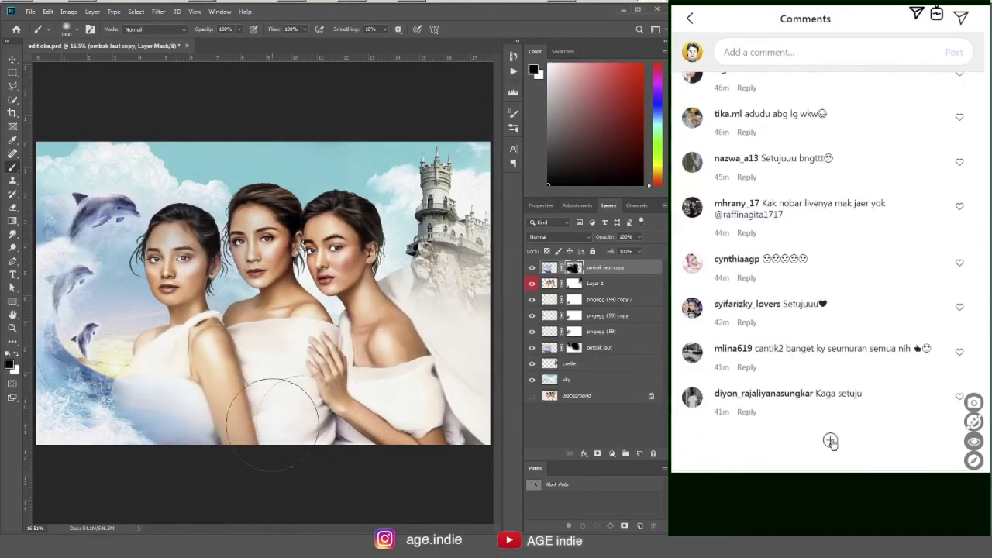
scroll(835, 411, "down", 1)
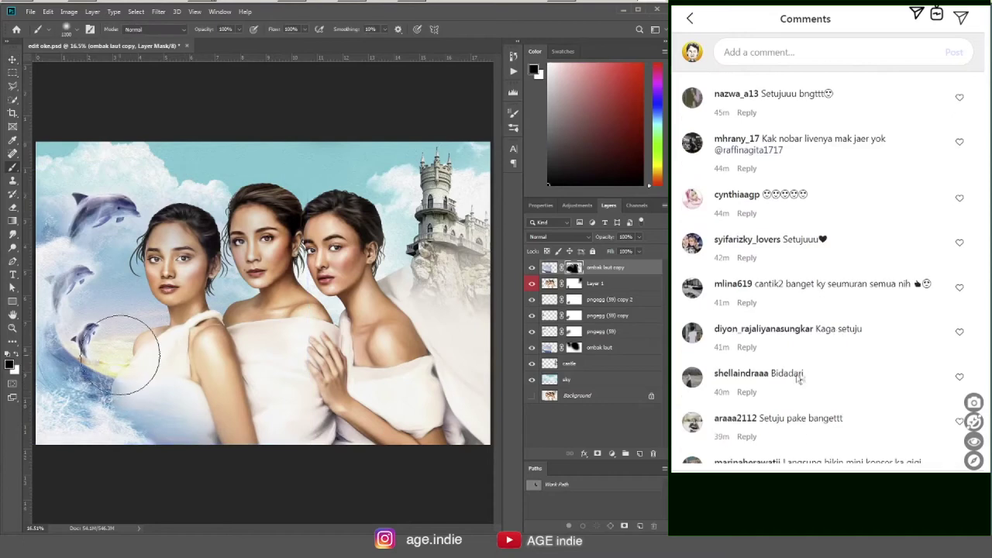
scroll(835, 434, "down", 2)
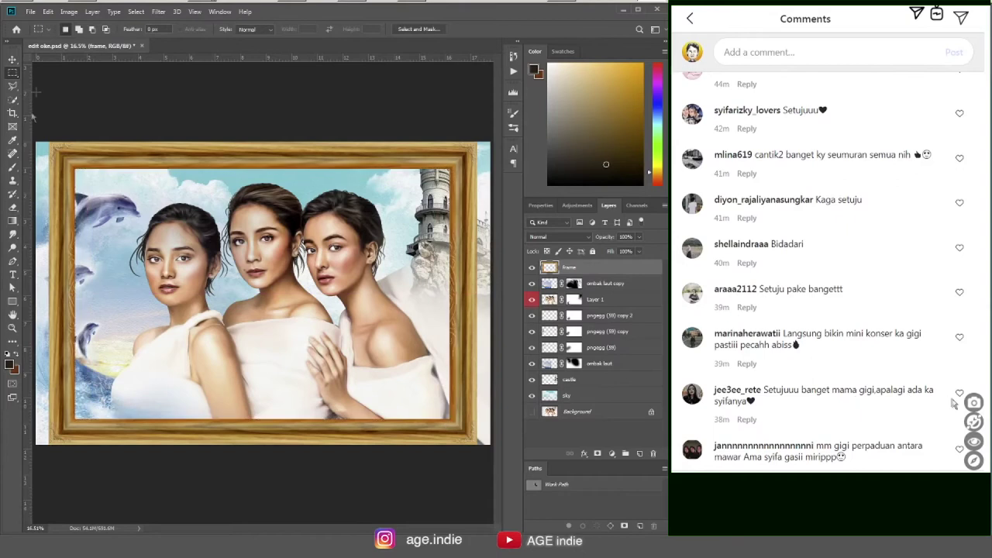
- Scroll down through the next set of comments
scroll(860, 410, "down", 2)
scroll(860, 409, "down", 3)
scroll(860, 409, "down", 1)
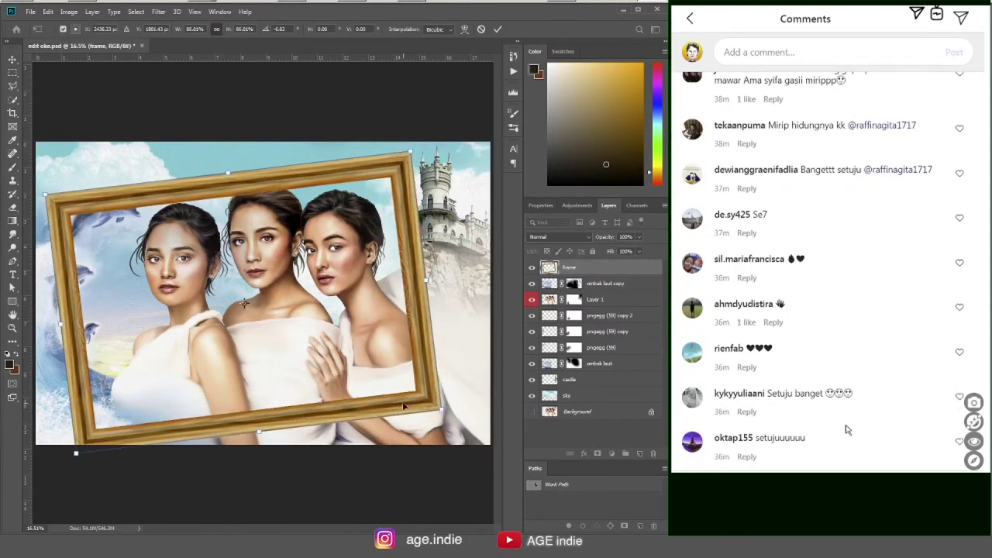
scroll(847, 431, "down", 4)
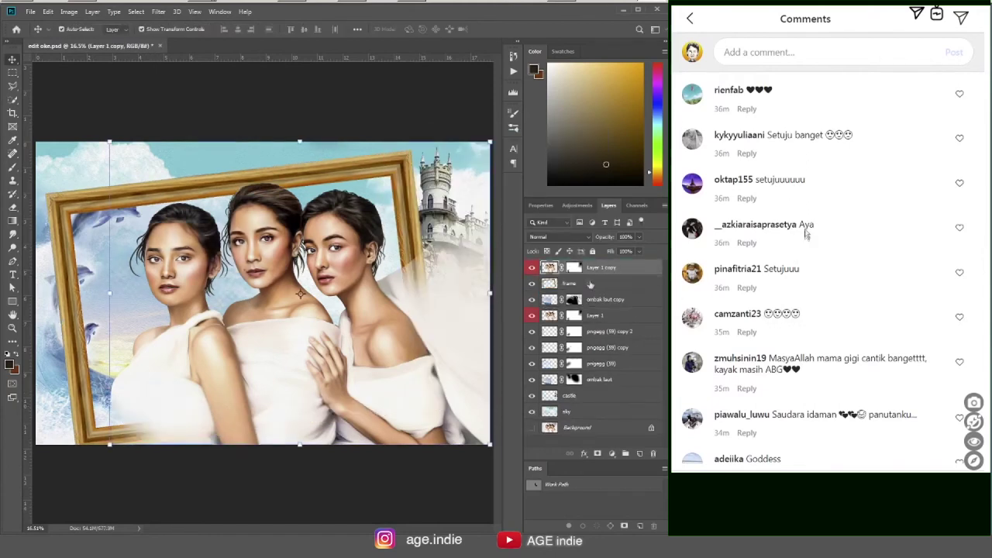
scroll(777, 378, "down", 2)
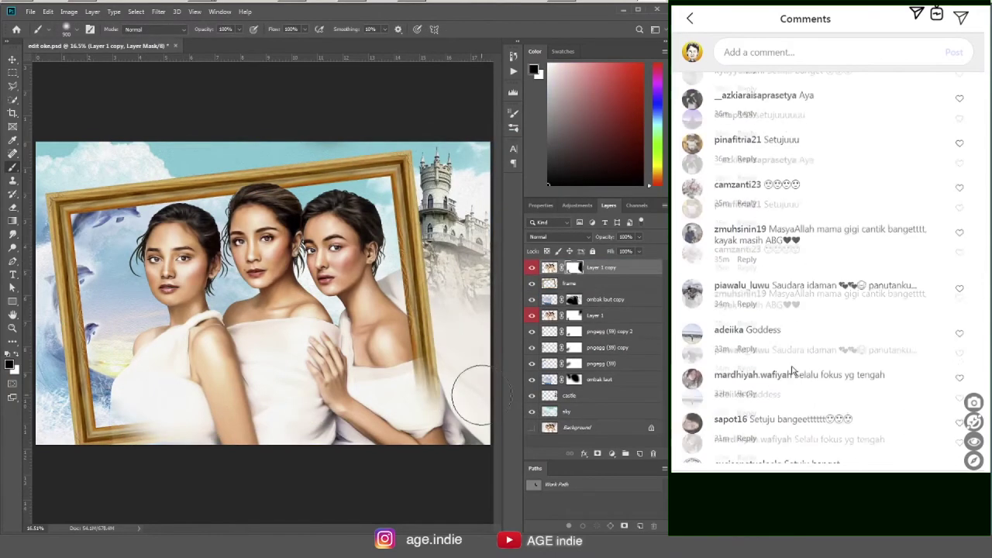
scroll(813, 374, "down", 1)
scroll(812, 372, "down", 1)
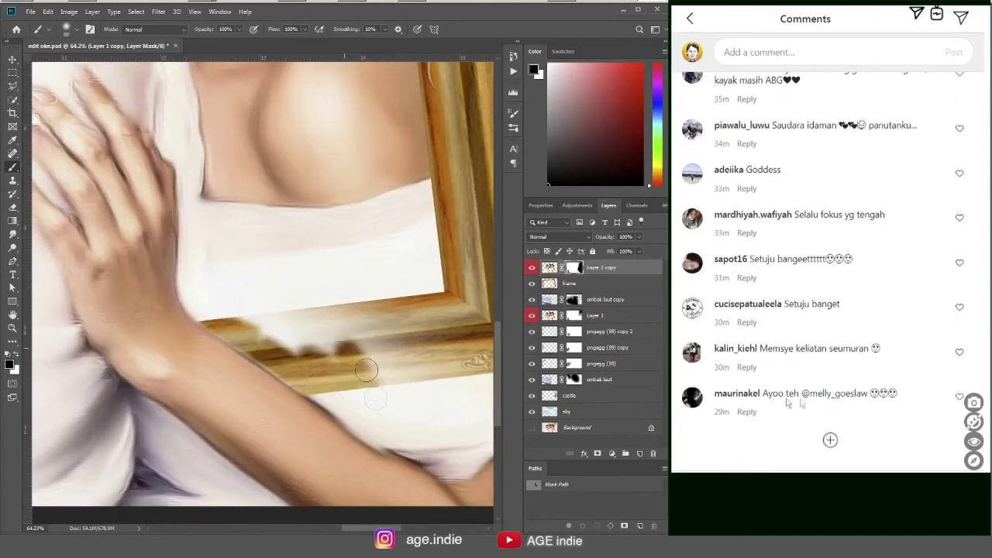
scroll(863, 391, "down", 2)
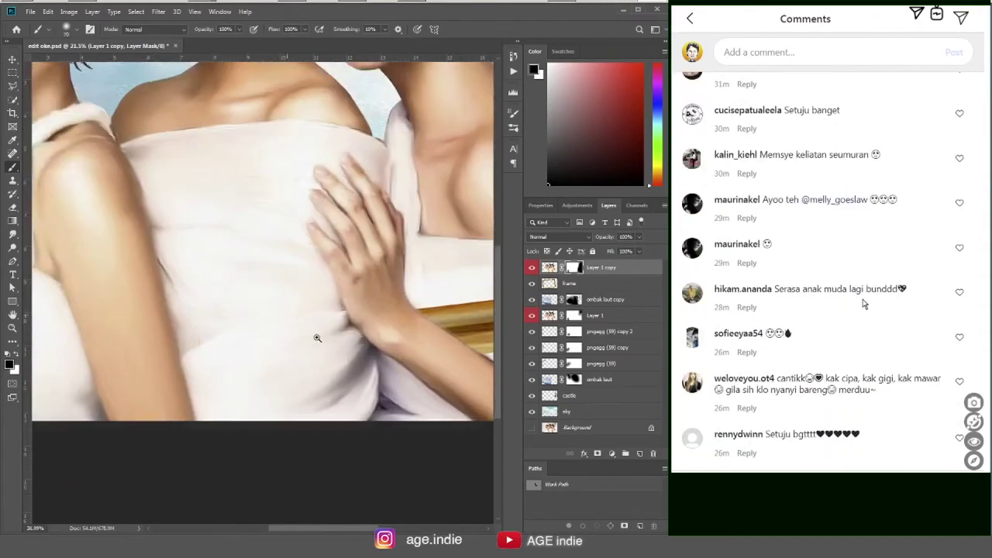
- Reach the end of the comment list and load more comments on the post
scroll(845, 349, "down", 1)
scroll(845, 342, "down", 2)
scroll(863, 343, "down", 2)
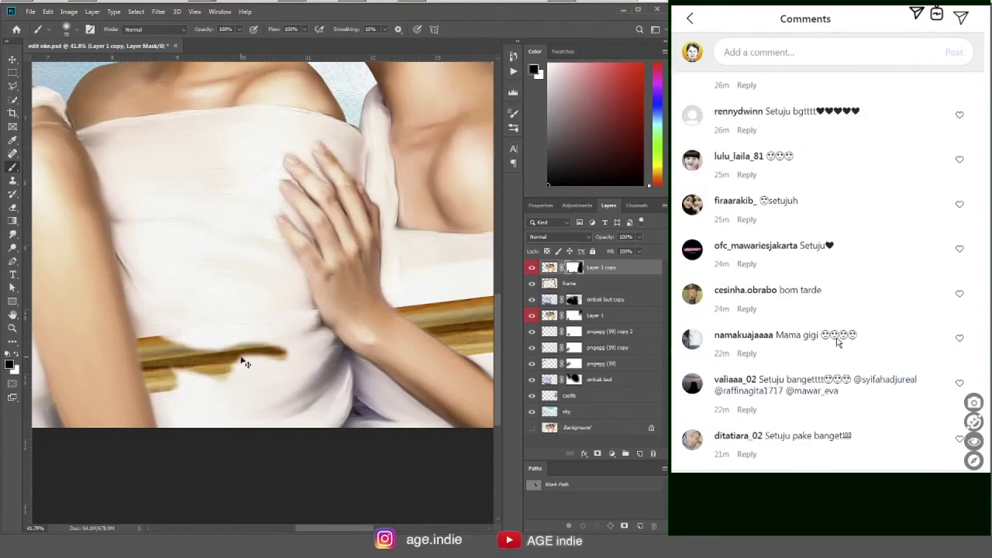
scroll(852, 345, "down", 1)
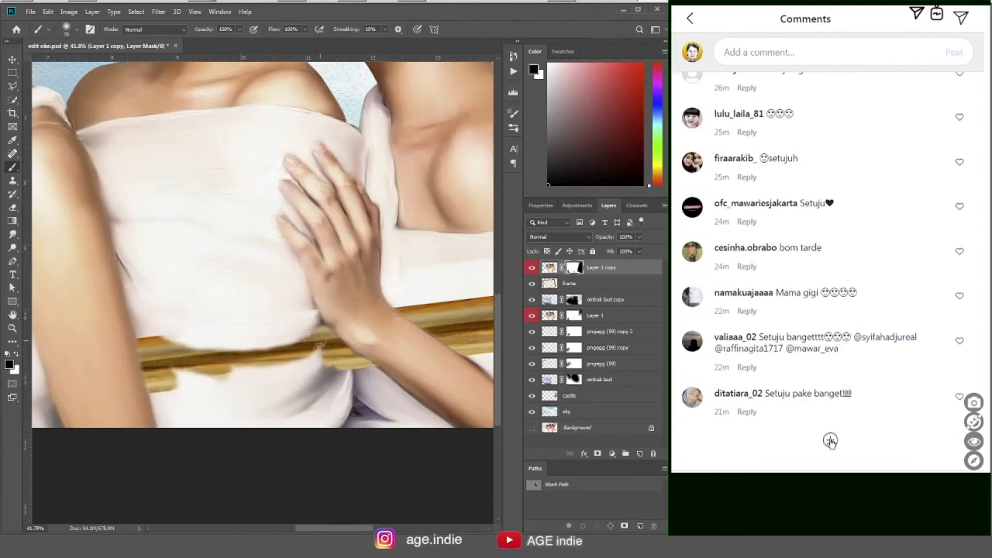
scroll(867, 390, "down", 2)
scroll(866, 390, "down", 2)
scroll(866, 391, "down", 1)
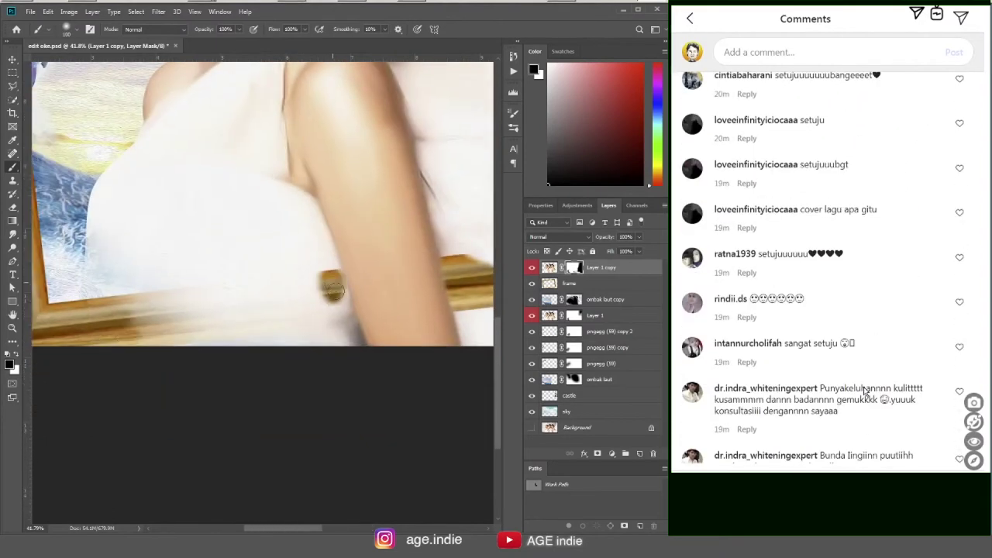
scroll(865, 391, "down", 2)
left_click(830, 442)
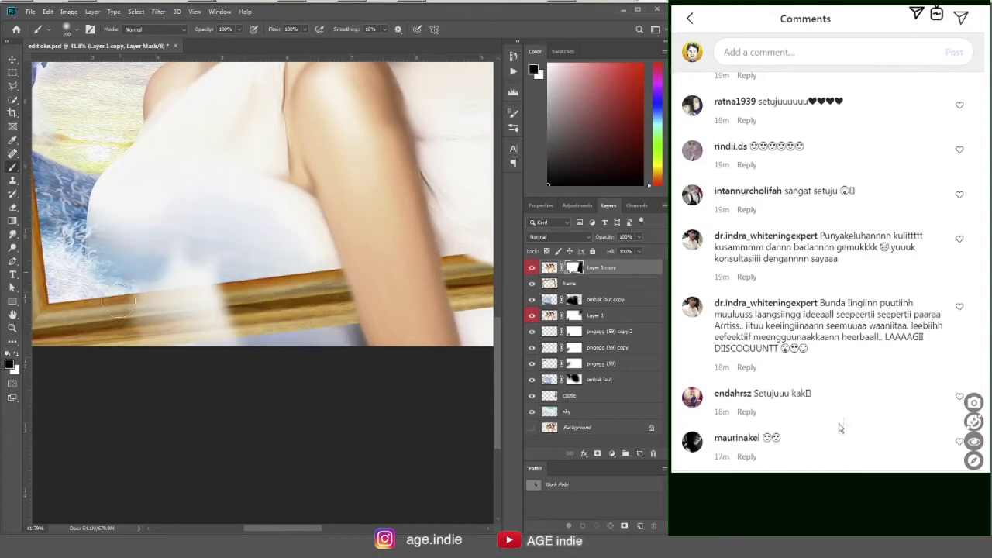
- Read down through the newly loaded comments
scroll(868, 388, "down", 2)
scroll(880, 378, "down", 3)
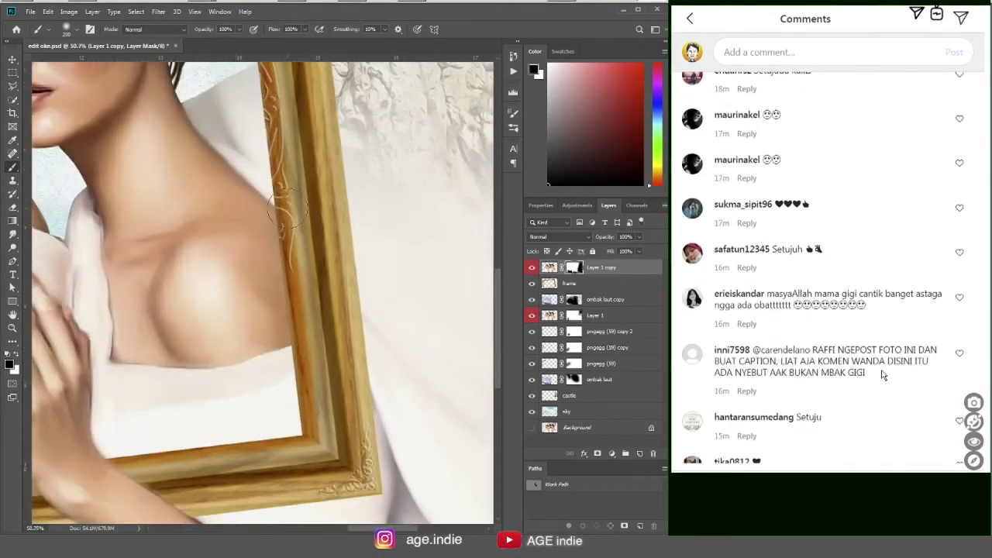
scroll(882, 375, "down", 1)
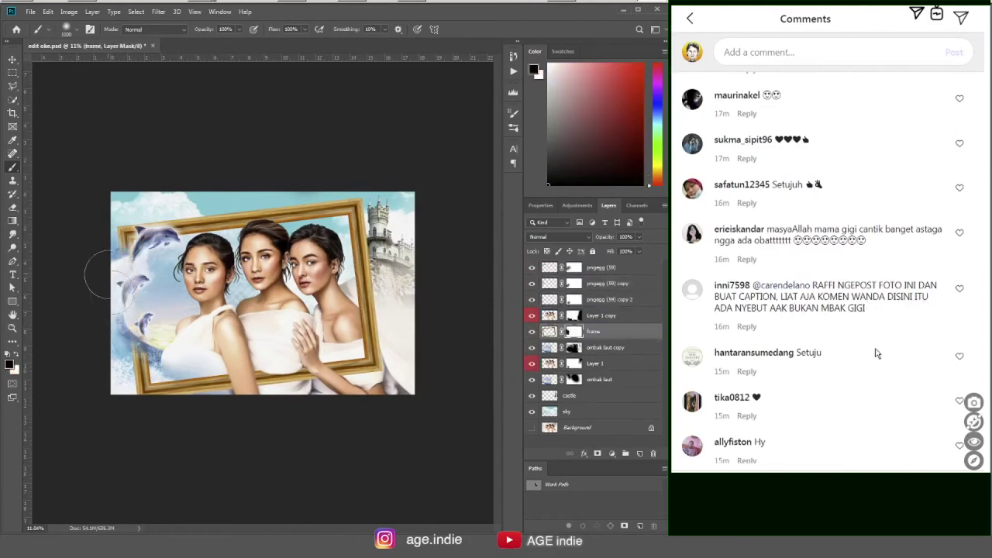
scroll(876, 354, "down", 1)
scroll(878, 365, "down", 2)
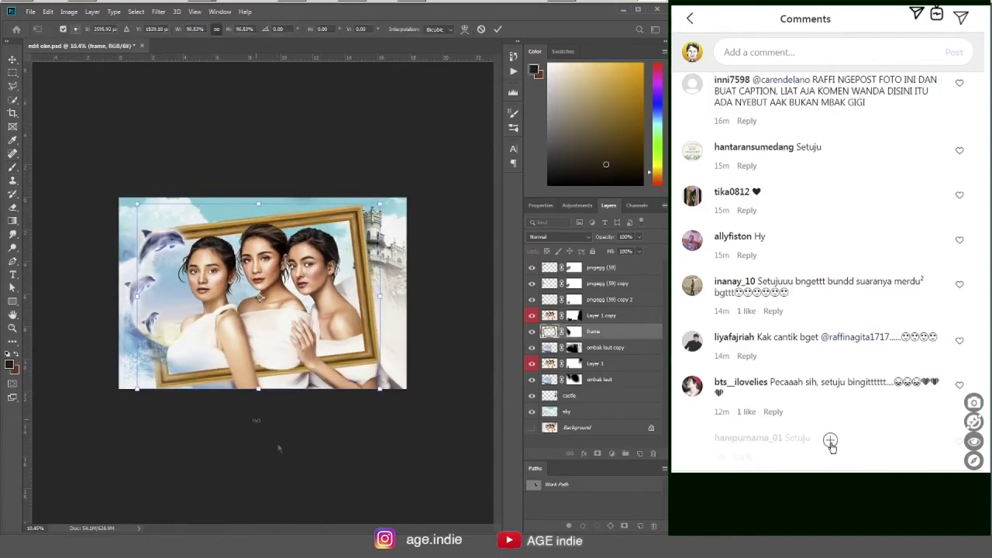
scroll(881, 416, "down", 1)
scroll(873, 421, "down", 2)
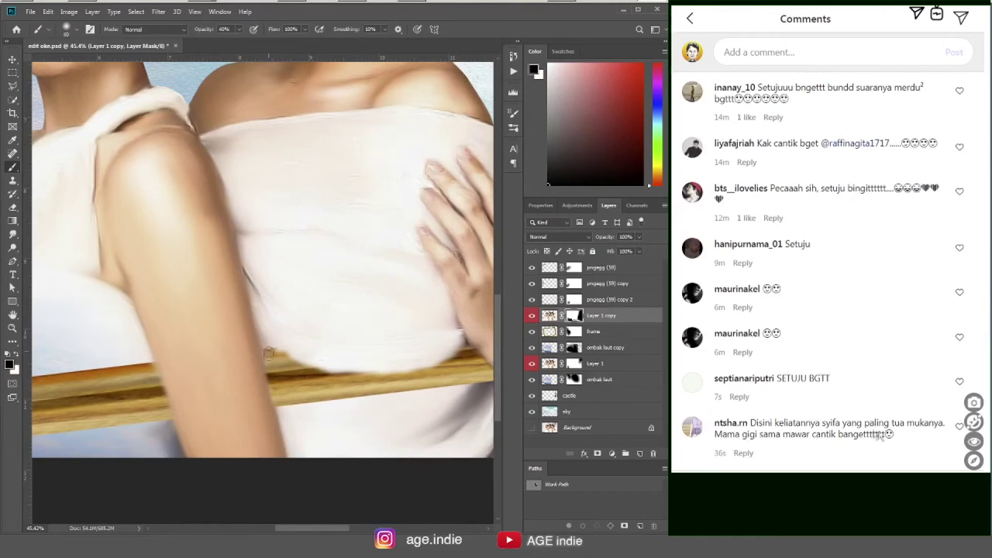
scroll(876, 434, "down", 2)
scroll(803, 420, "down", 2)
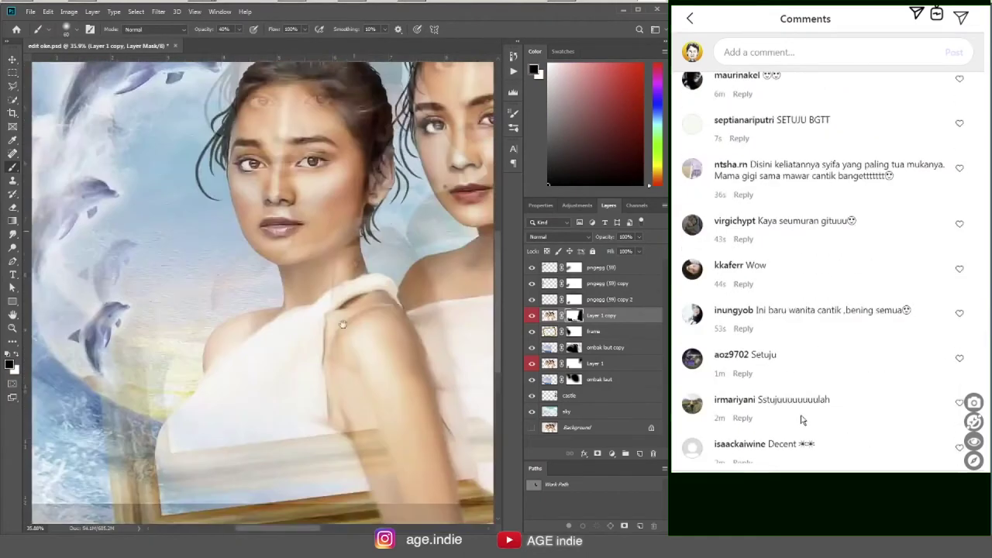
scroll(814, 407, "down", 2)
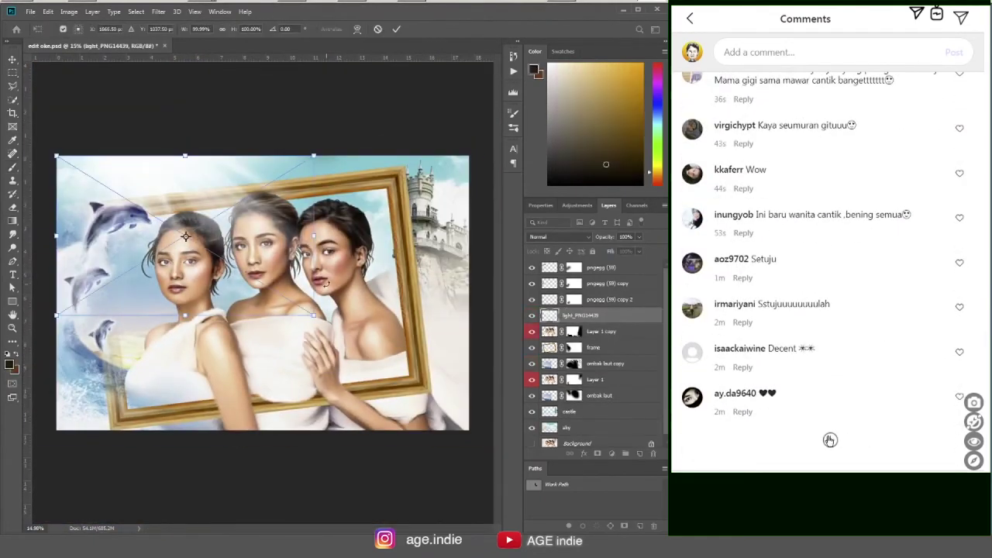
- Scroll through the comments, briefly scrolling back up once
scroll(891, 446, "down", 3)
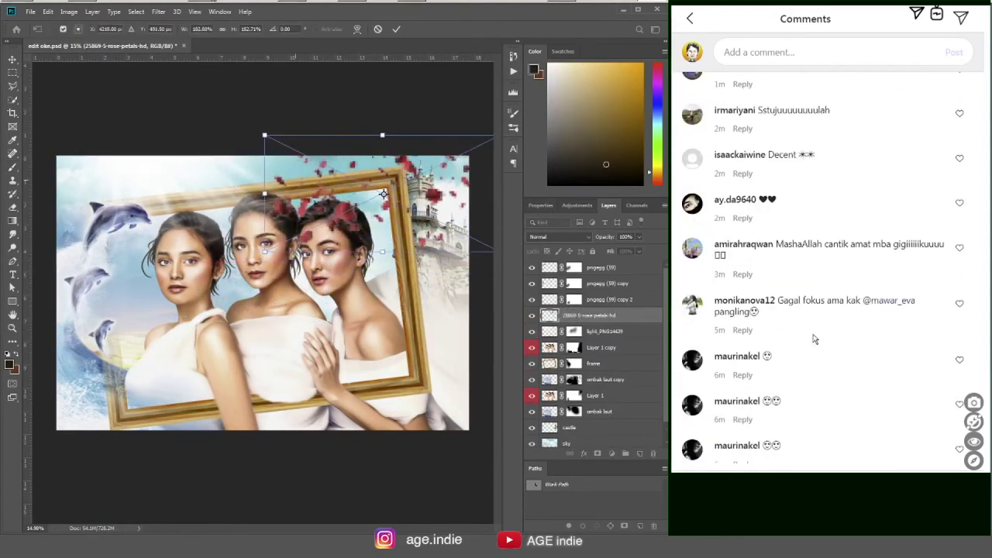
scroll(802, 344, "down", 2)
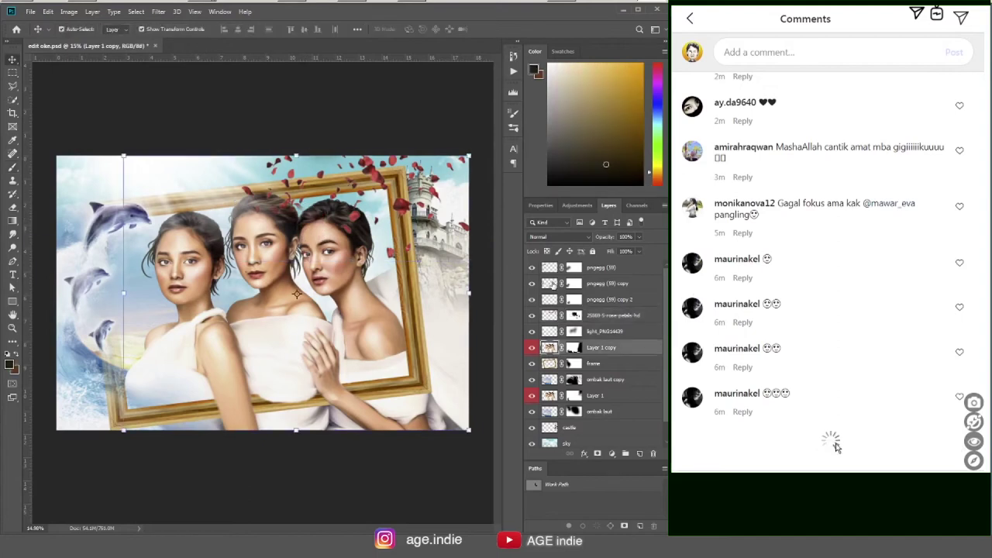
scroll(836, 387, "down", 3)
scroll(831, 363, "down", 3)
scroll(830, 245, "up", 1)
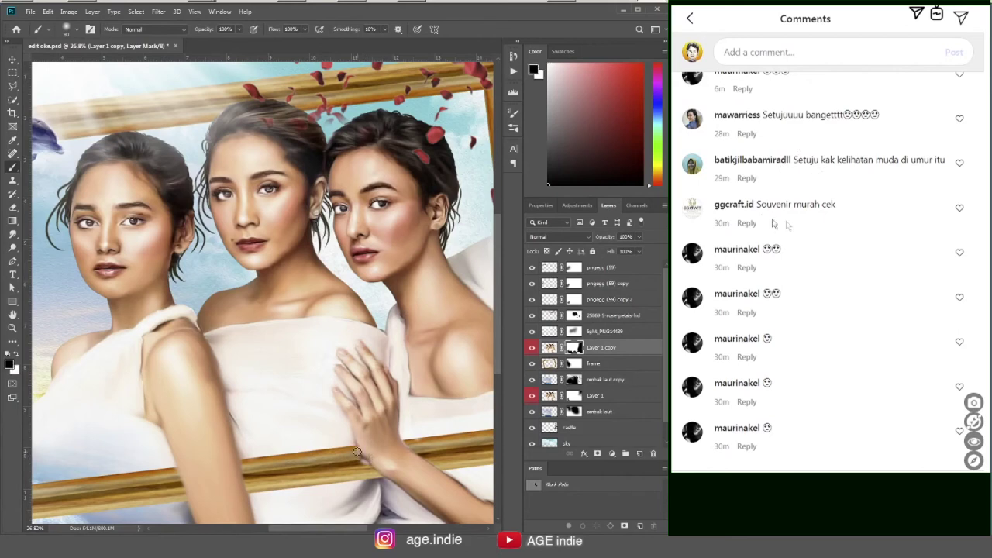
scroll(771, 233, "down", 1)
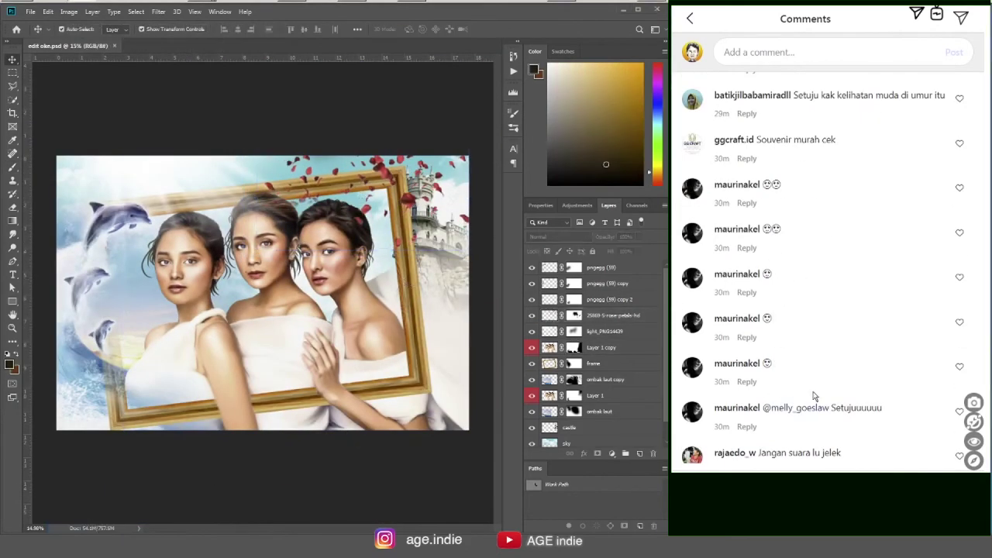
scroll(813, 396, "down", 2)
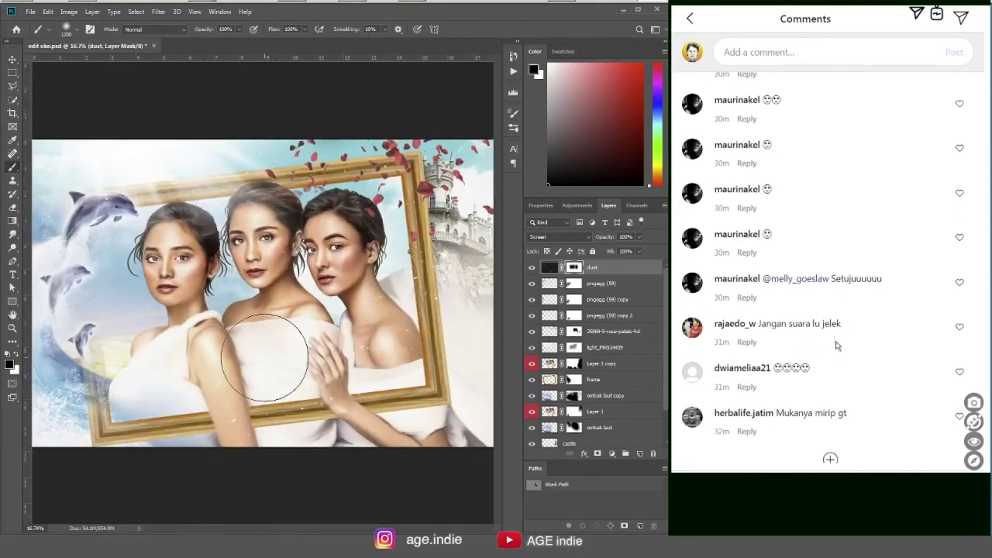
- Load more comments on the post and scroll into them
scroll(835, 372, "down", 1)
left_click(830, 438)
scroll(840, 397, "down", 2)
scroll(799, 232, "down", 3)
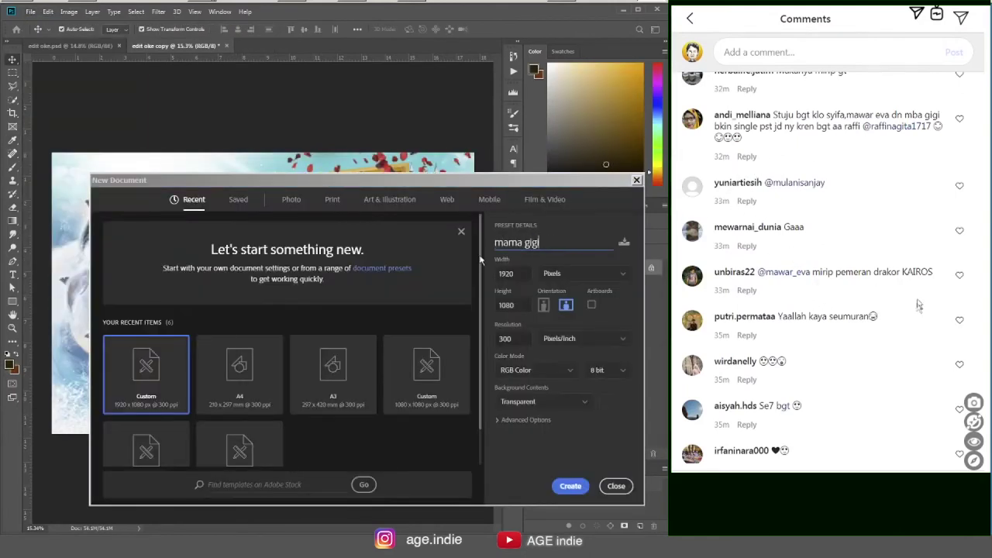
- Scroll the comments, loading two more batches on the post
scroll(810, 434, "down", 2)
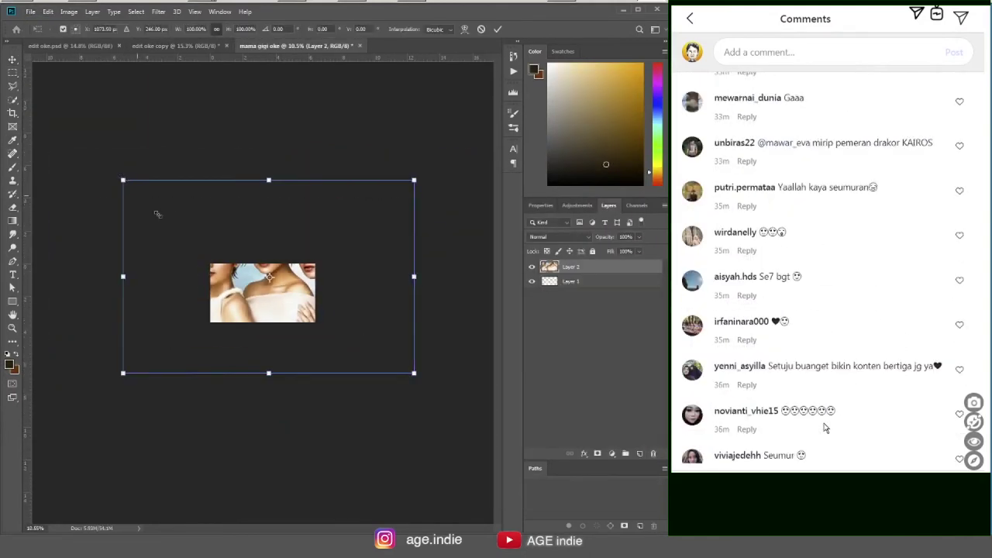
scroll(852, 411, "down", 2)
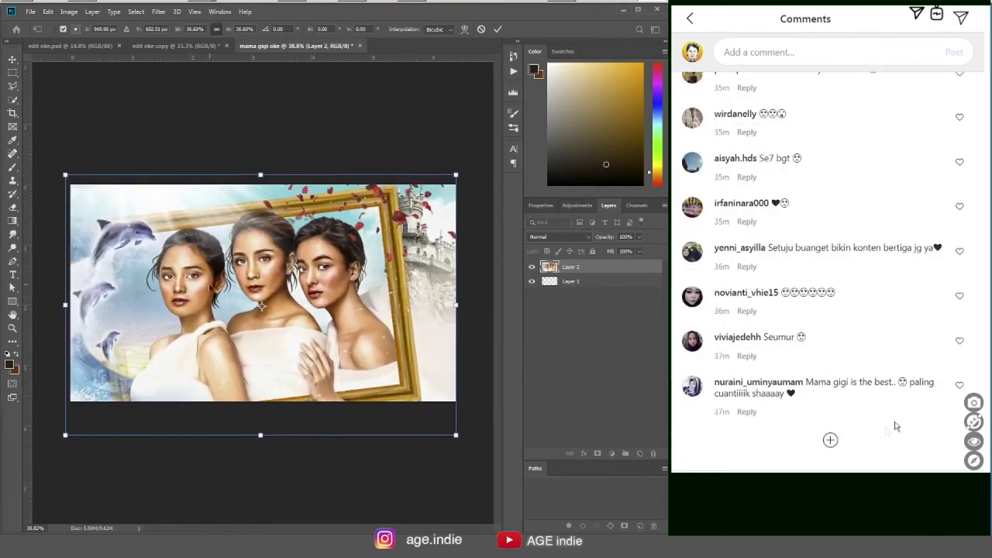
left_click(830, 440)
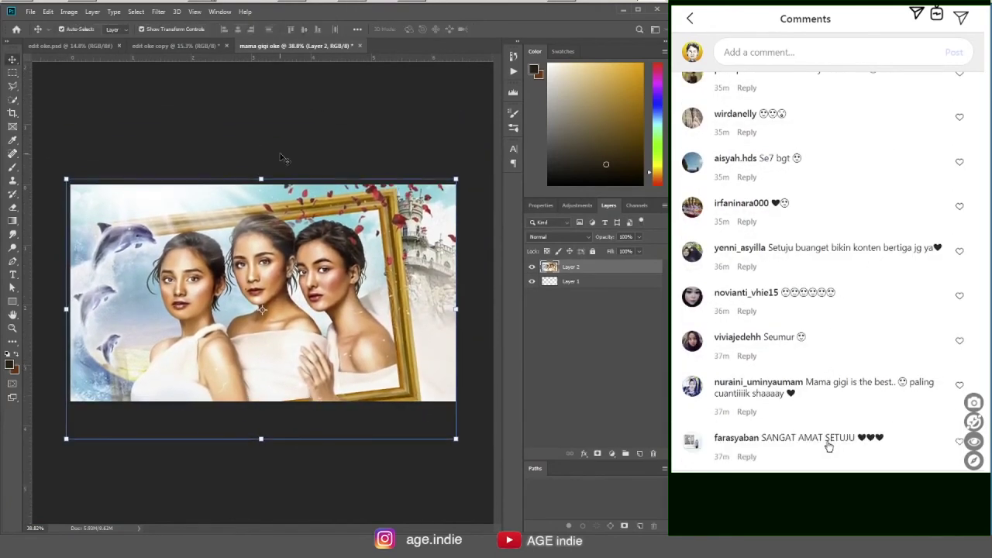
scroll(893, 436, "down", 1)
scroll(895, 434, "down", 4)
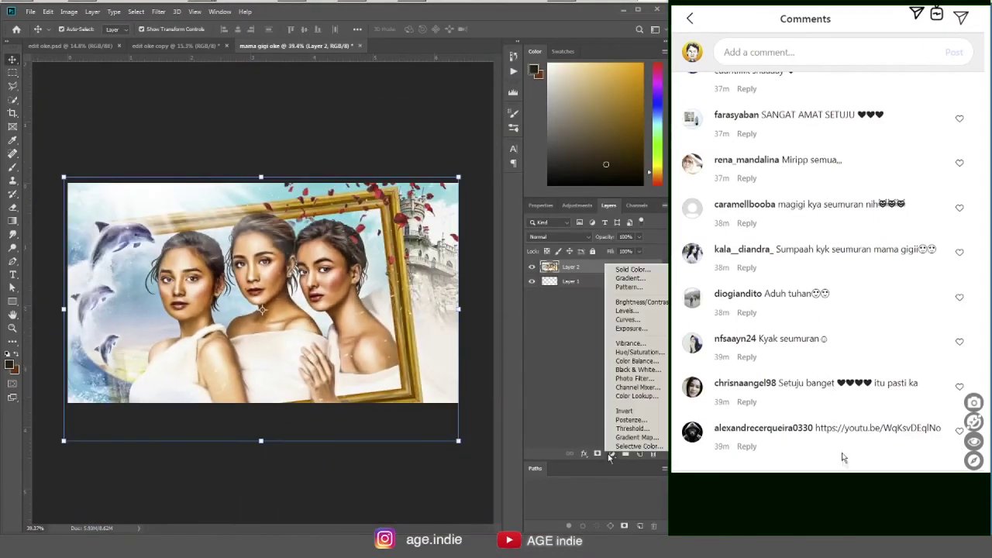
scroll(862, 450, "down", 1)
scroll(862, 450, "down", 3)
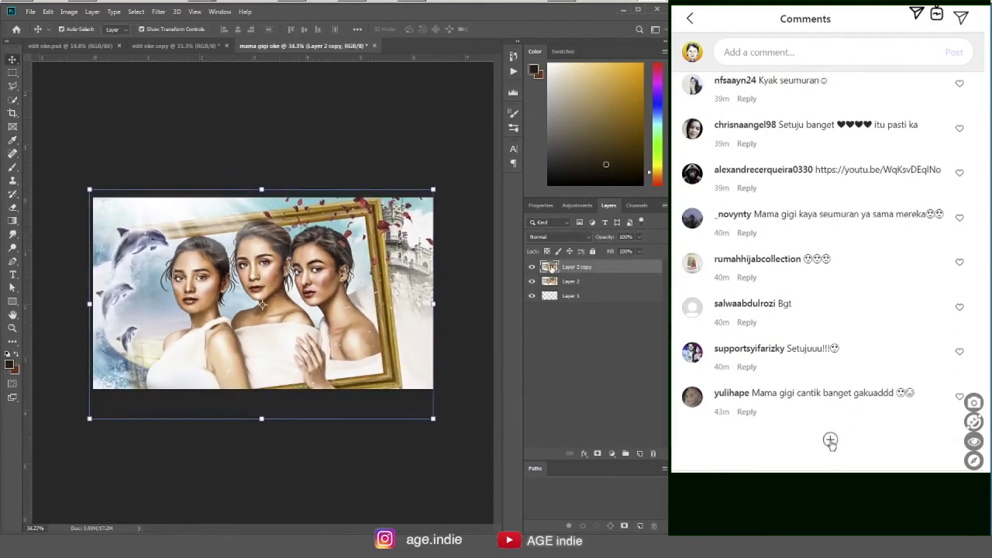
left_click(830, 439)
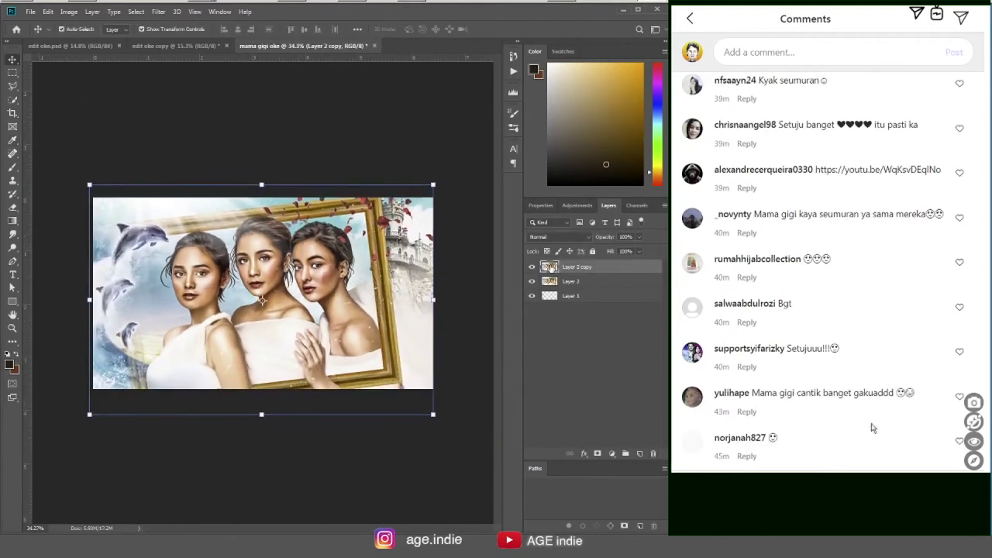
scroll(870, 430, "down", 3)
scroll(868, 433, "down", 3)
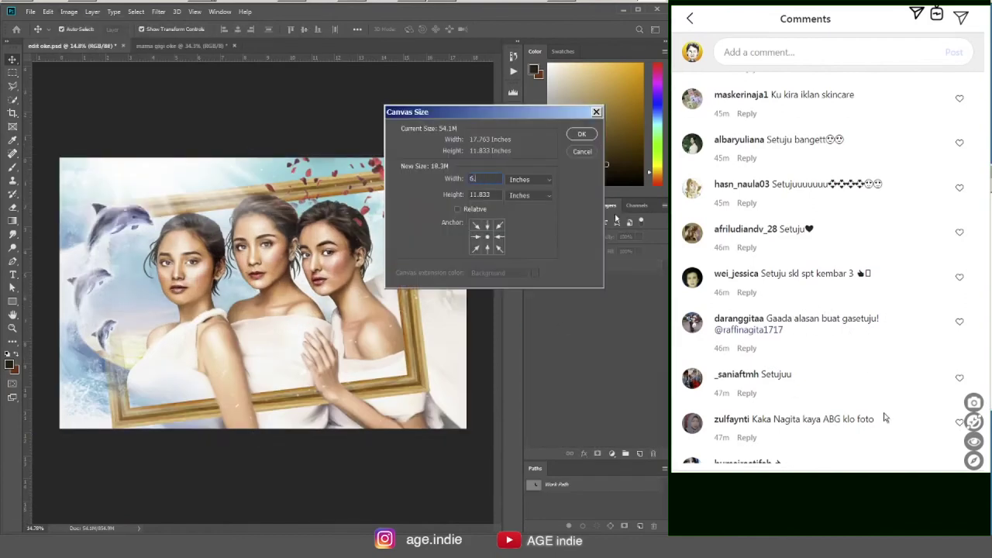
- Scroll down the page and load more comments on the post
scroll(883, 418, "down", 3)
left_click(830, 440)
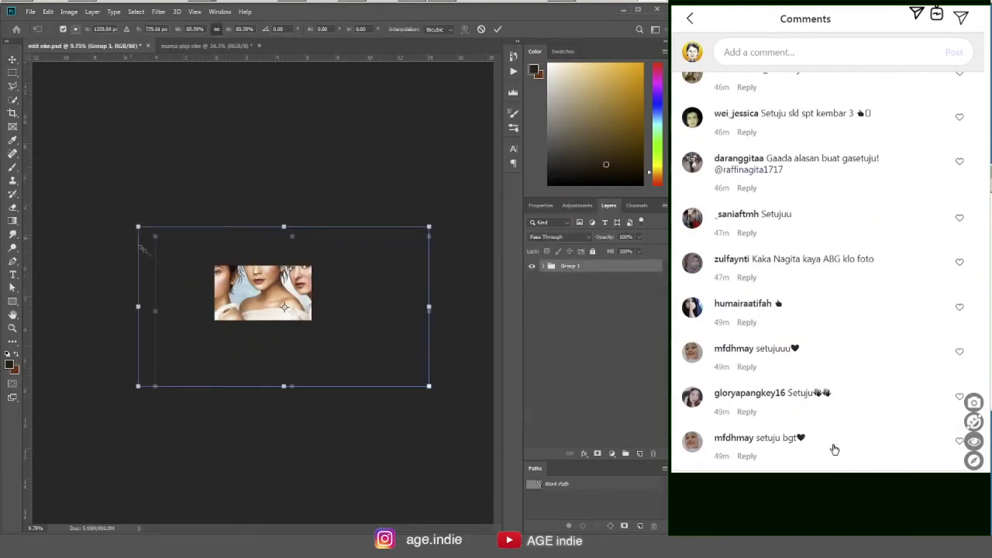
scroll(857, 419, "down", 4)
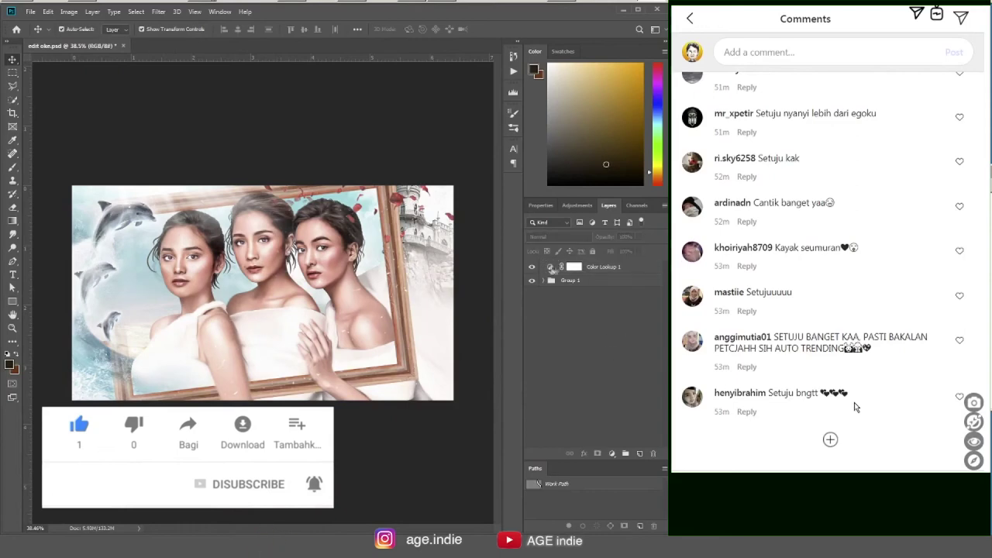
- Scroll back up to view the finished colour-graded image
scroll(374, 432, "up", 5)
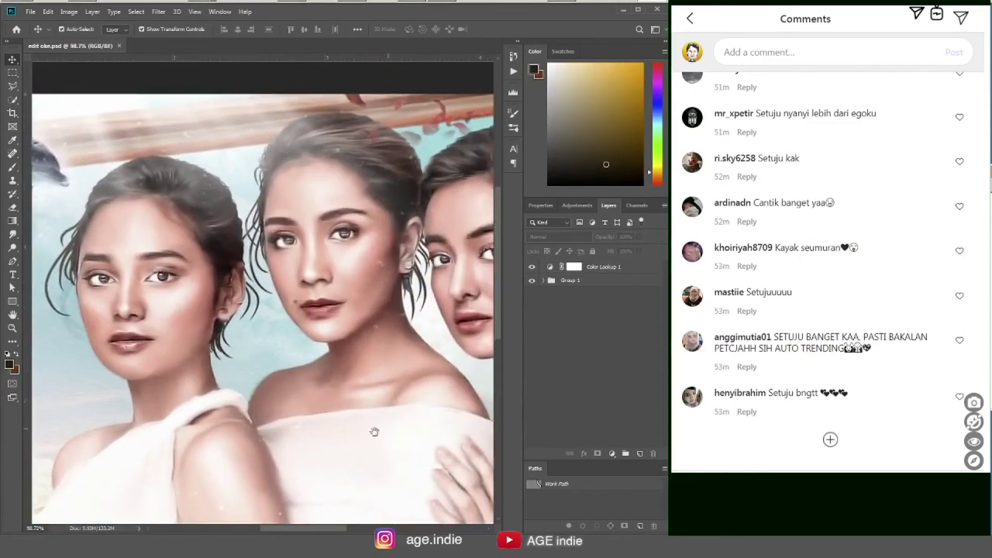